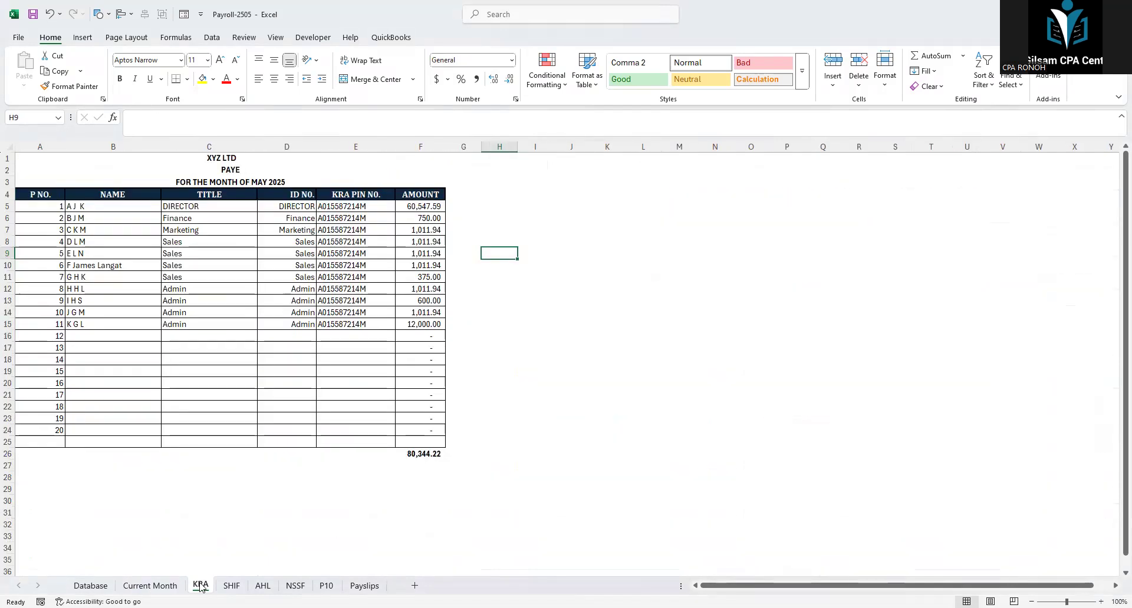
# - Rename the KRA worksheet as PAYE
pyautogui.rightClick(201, 586)
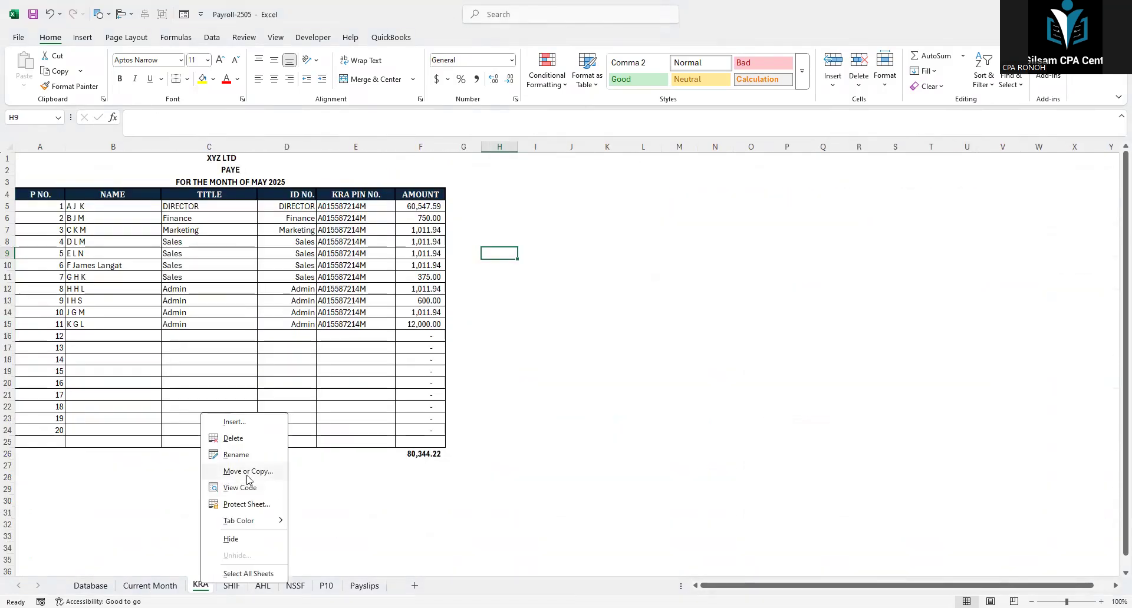
pyautogui.click(238, 454)
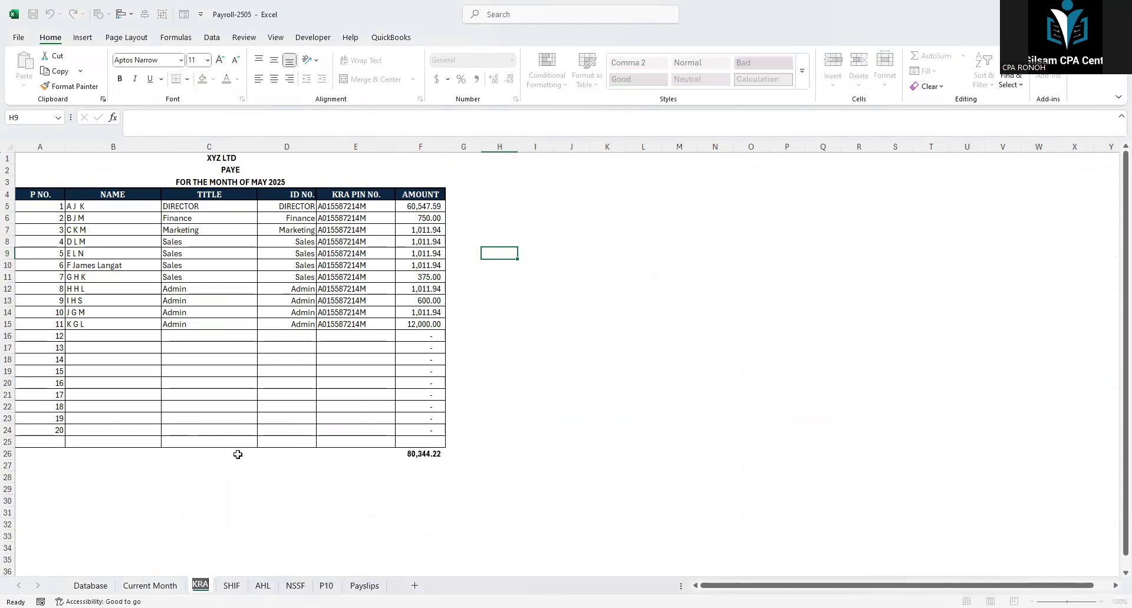
pyautogui.press('BackSpace')
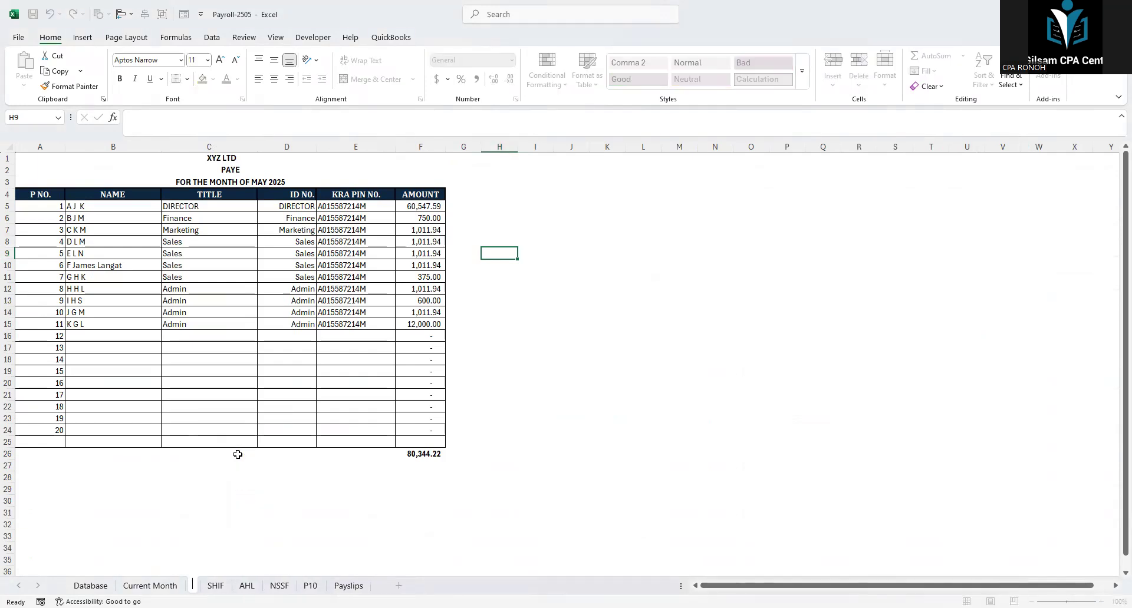
pyautogui.write('PAYE')
pyautogui.click(241, 458)
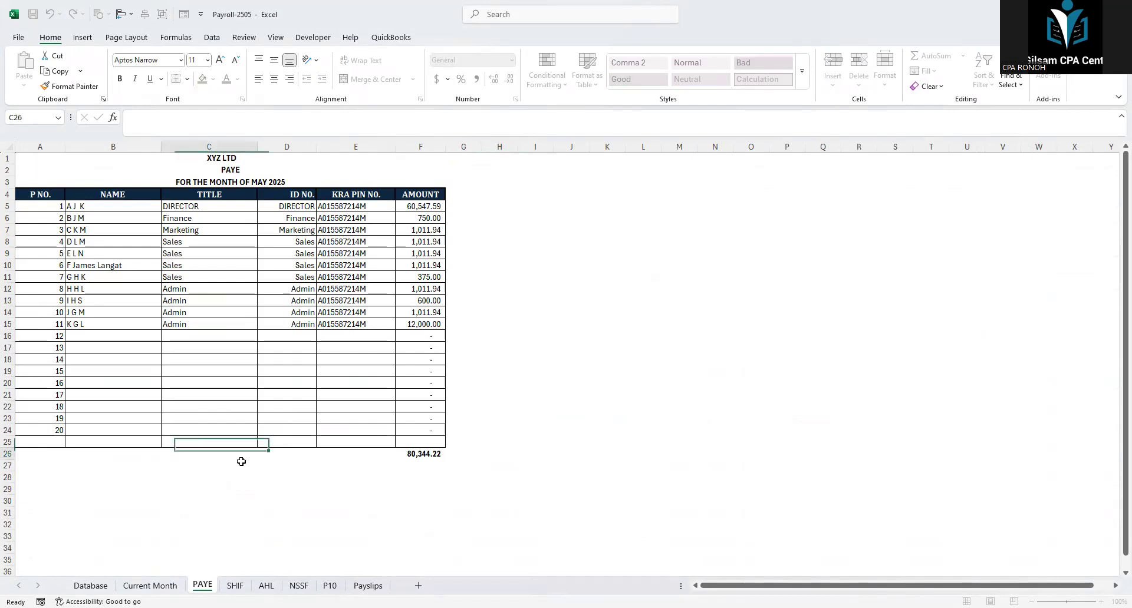
# - Review the SHIF, AHL, NSSF, P10 and Payslips worksheets one after another
pyautogui.click(235, 585)
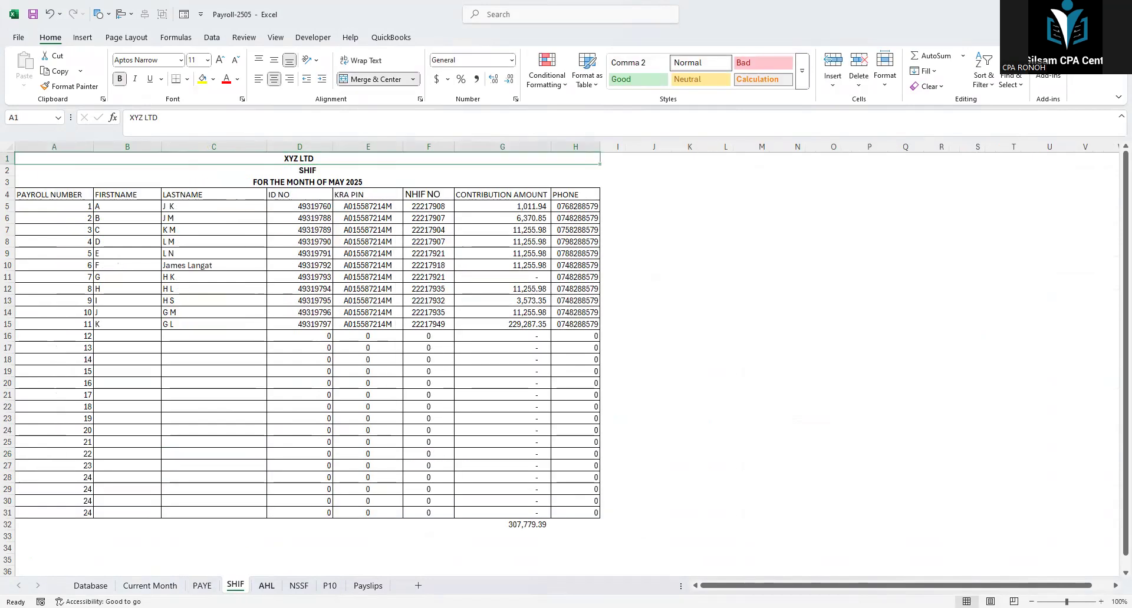
pyautogui.hotkey('ctrl', 'pagedown')
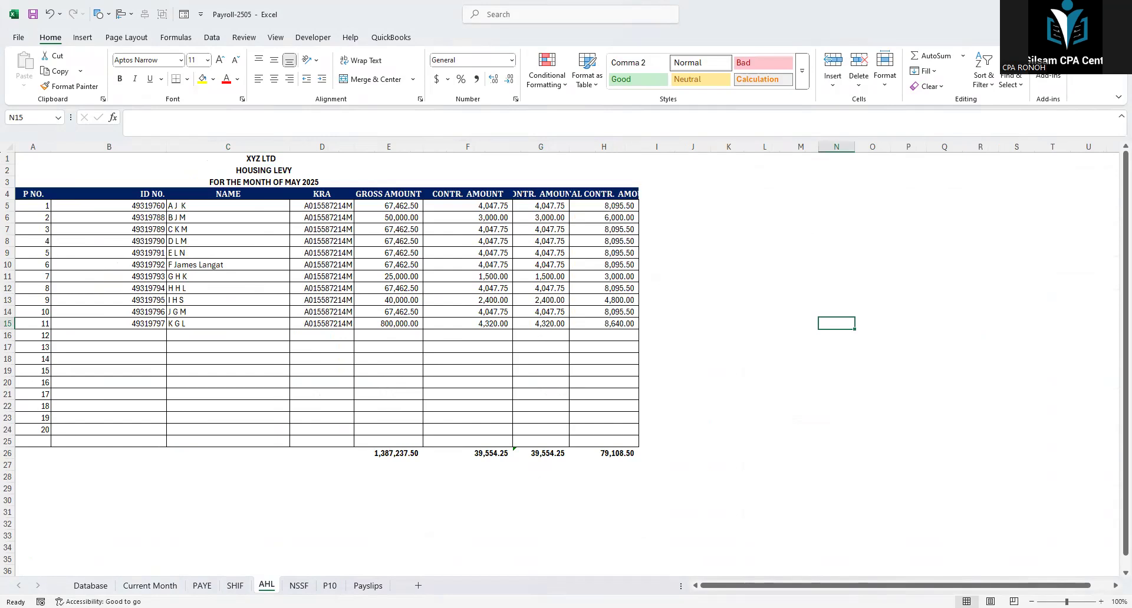
pyautogui.click(293, 588)
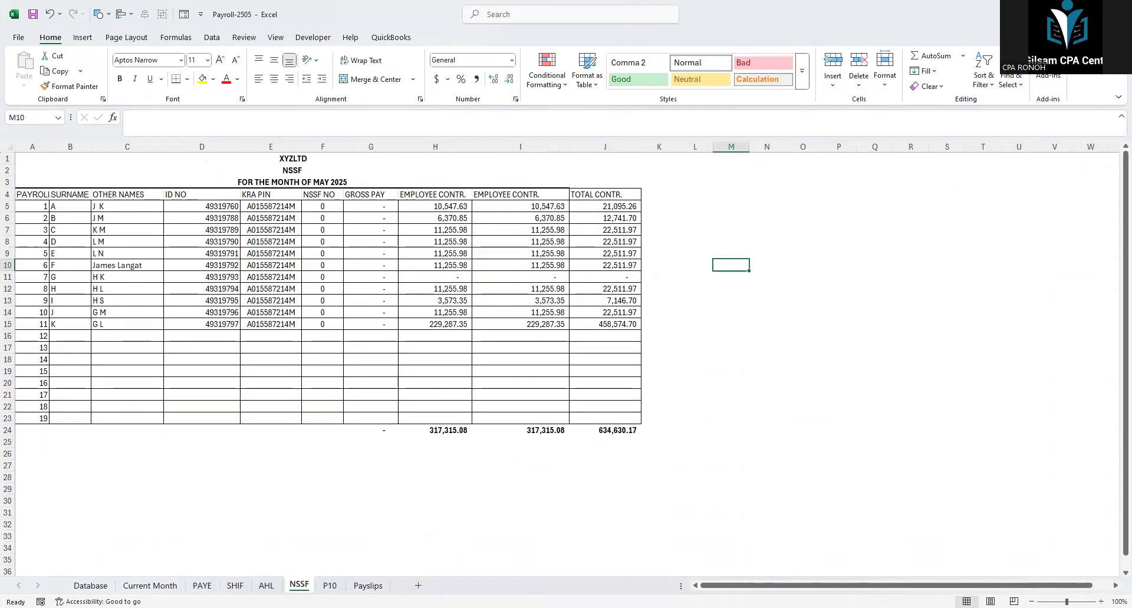
pyautogui.hotkey('ctrl', 'pagedown')
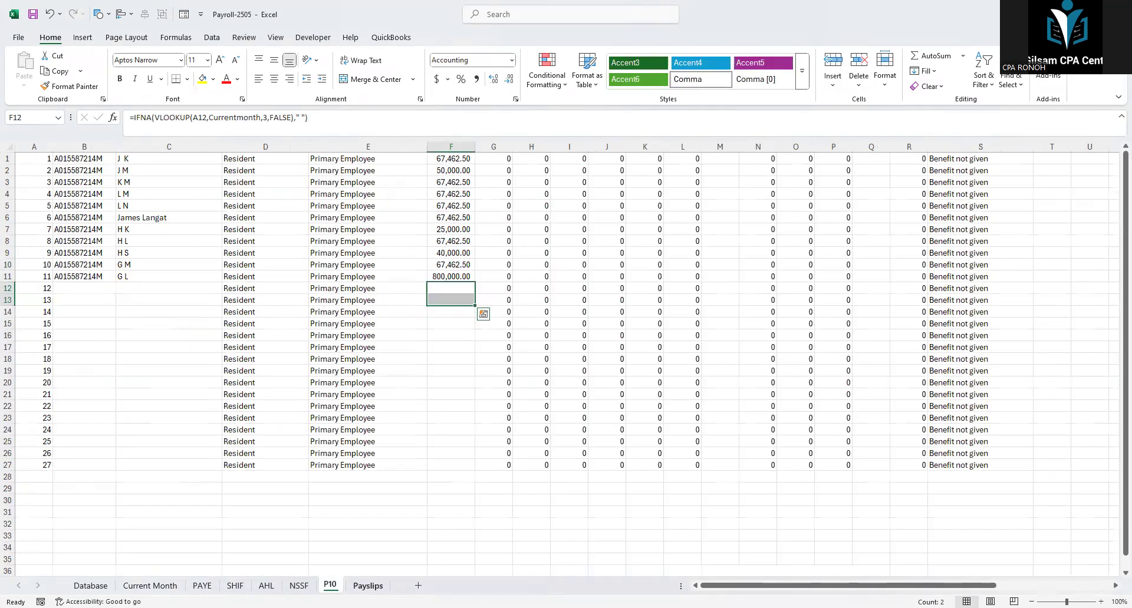
pyautogui.click(354, 585)
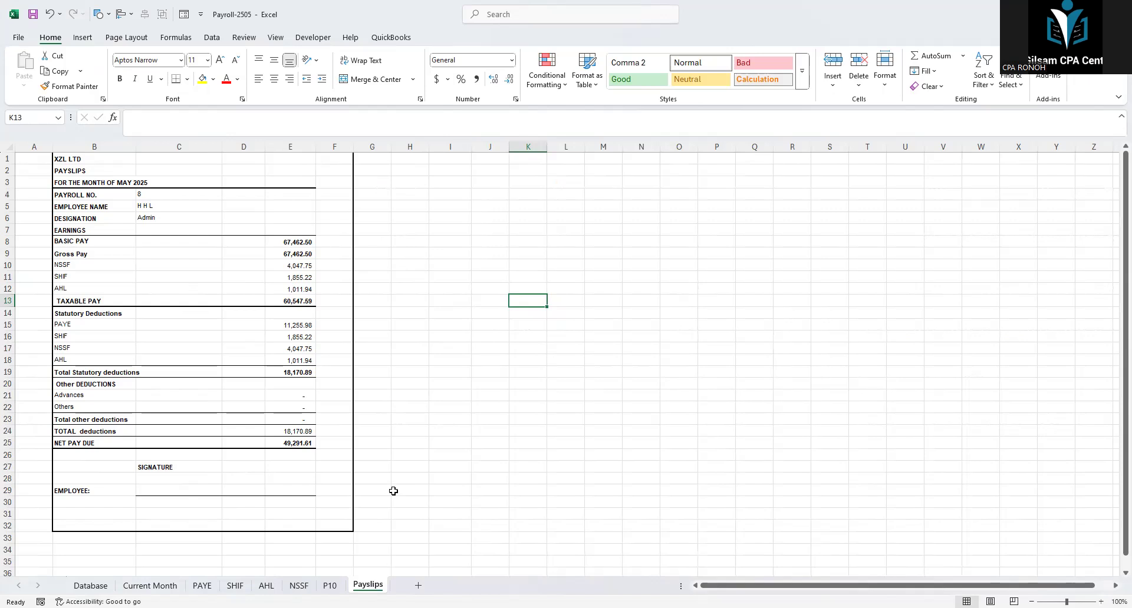
# - Examine the payroll numbers and first names of the employees listed in the Database sheet
pyautogui.click(90, 585)
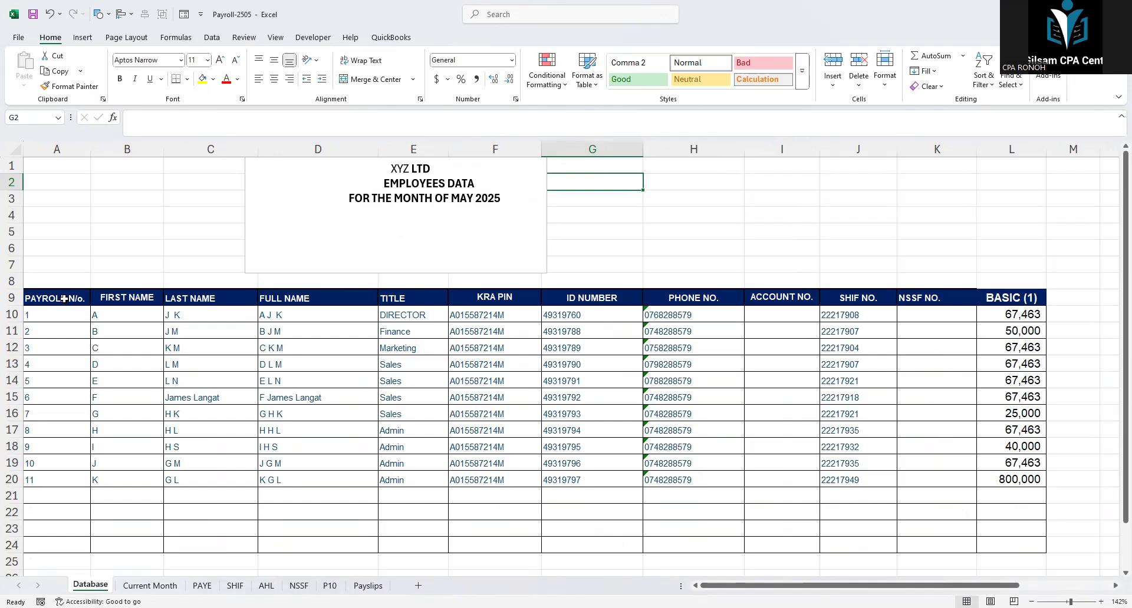
pyautogui.click(63, 299)
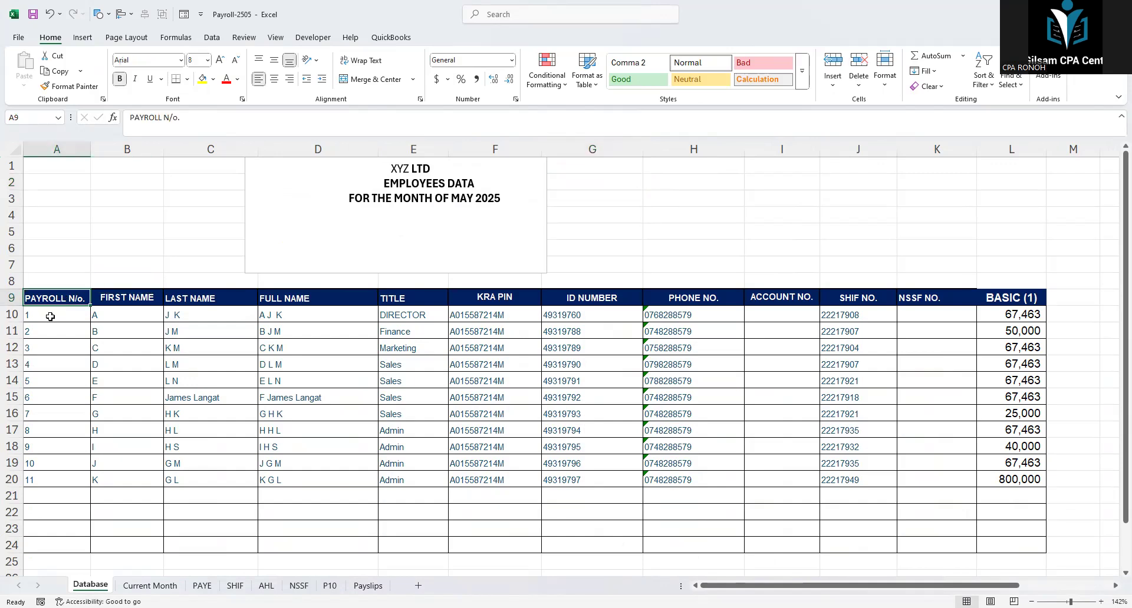
pyautogui.click(49, 317)
pyautogui.click(43, 331)
pyautogui.click(41, 348)
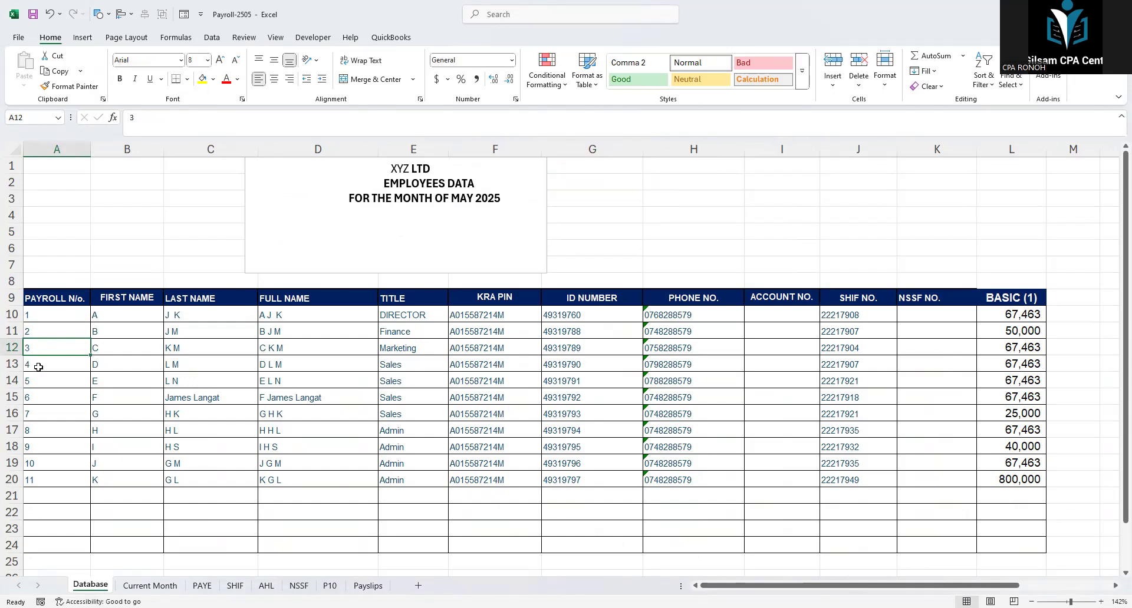
pyautogui.click(40, 365)
pyautogui.click(40, 381)
pyautogui.click(43, 412)
pyautogui.click(44, 429)
pyautogui.click(41, 448)
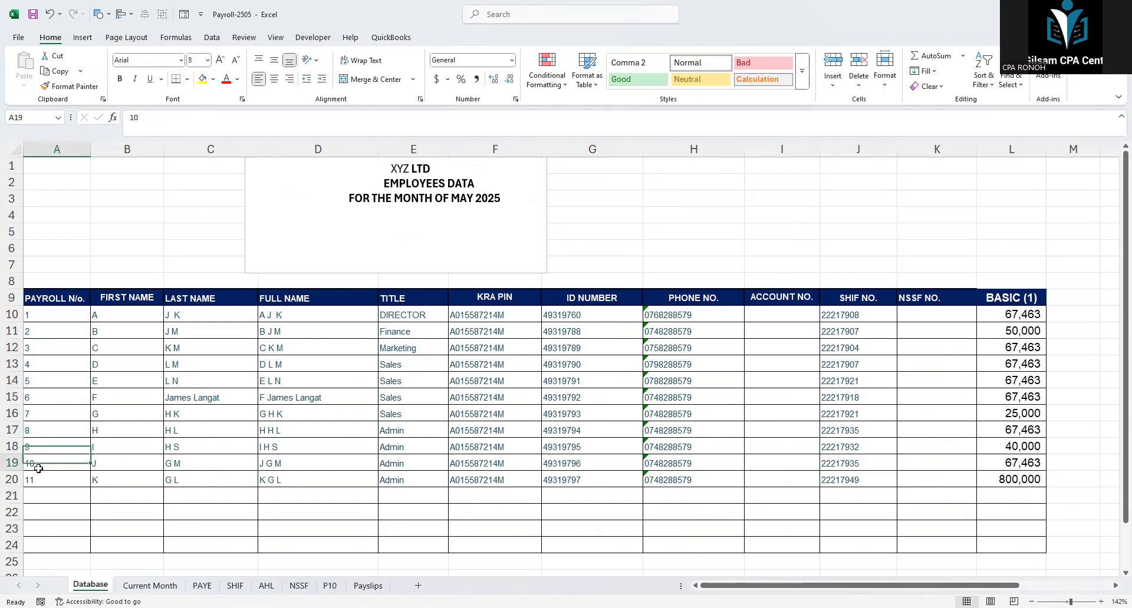
pyautogui.click(36, 465)
pyautogui.click(36, 480)
pyautogui.moveTo(121, 314); pyautogui.dragTo(113, 471)
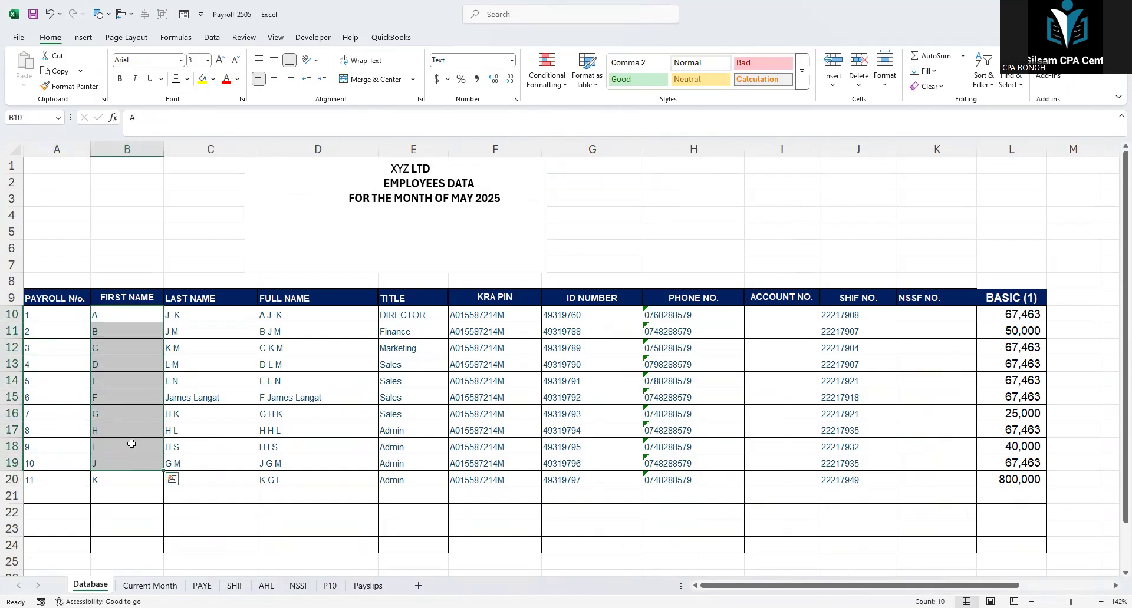
# - Review the first name, last name and full name columns of the employee table
pyautogui.click(192, 300)
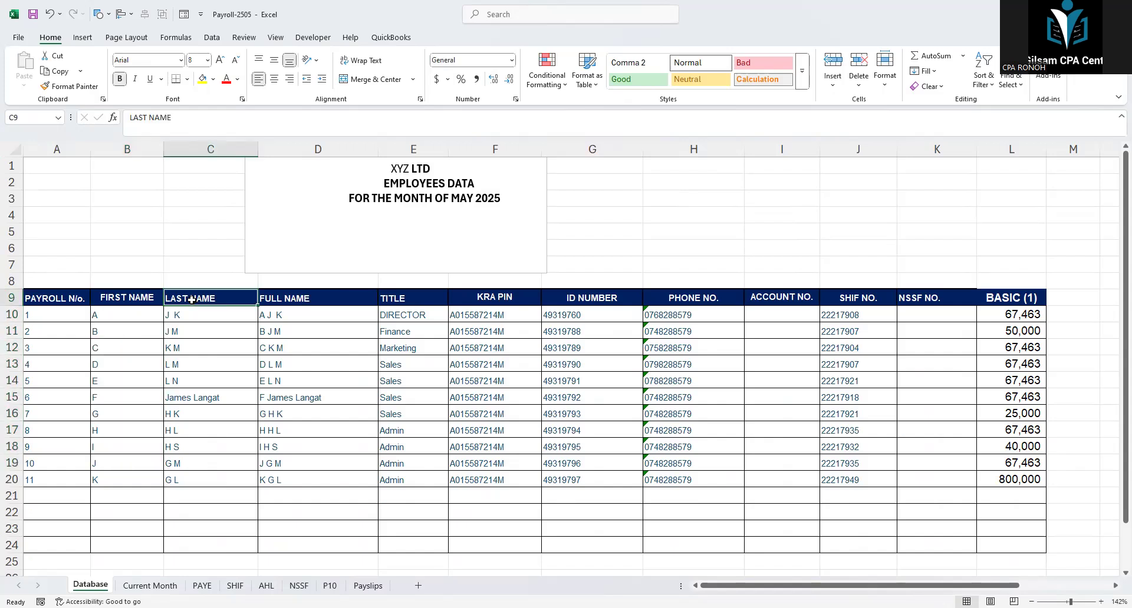
pyautogui.click(281, 301)
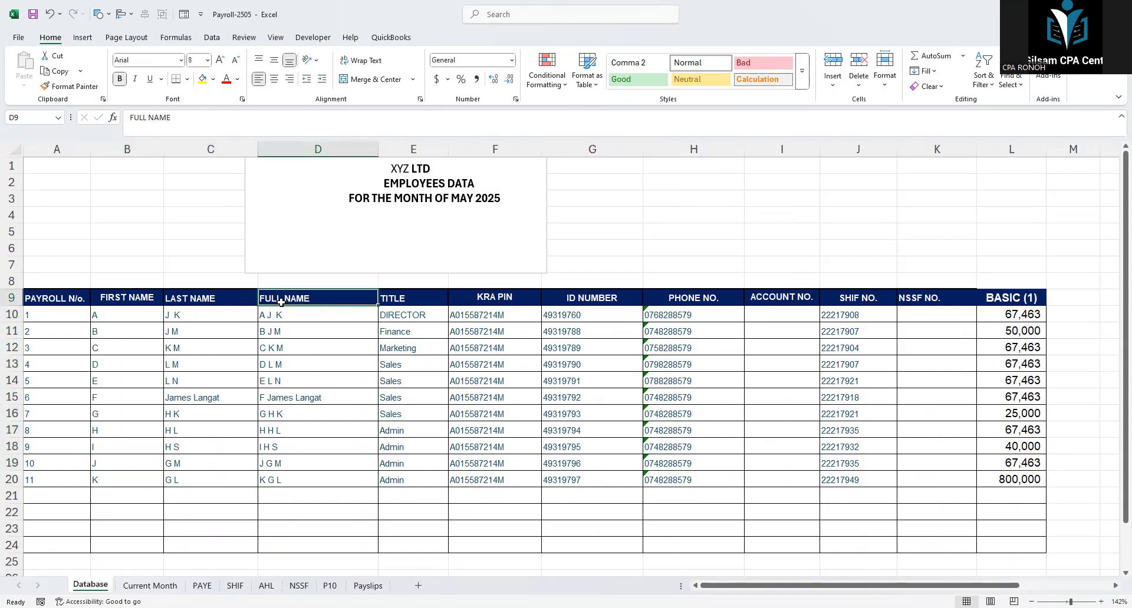
pyautogui.click(128, 297)
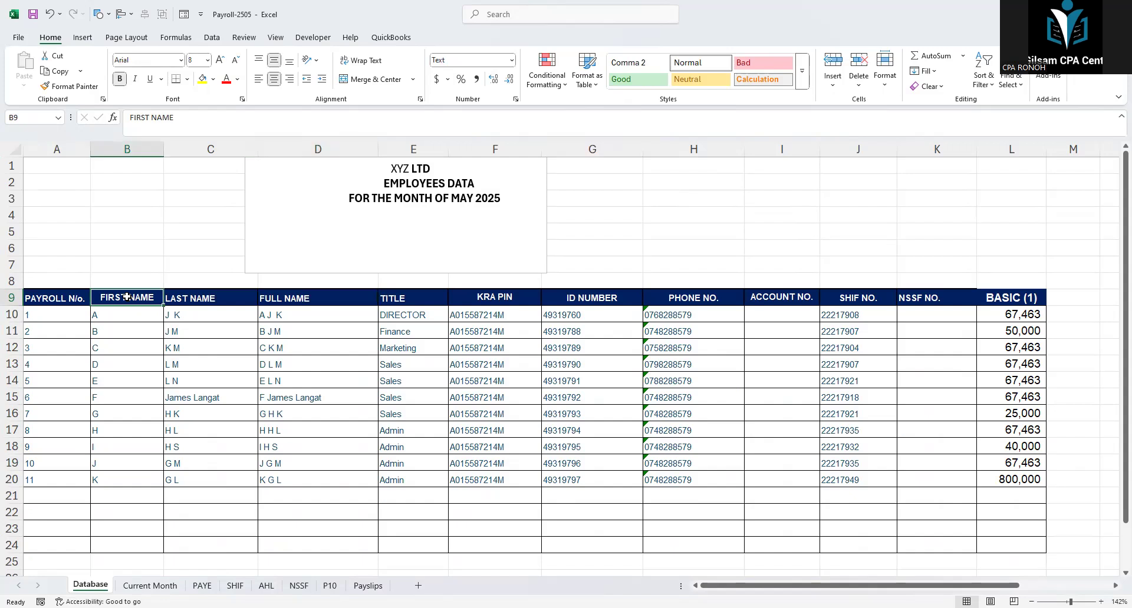
pyautogui.click(191, 299)
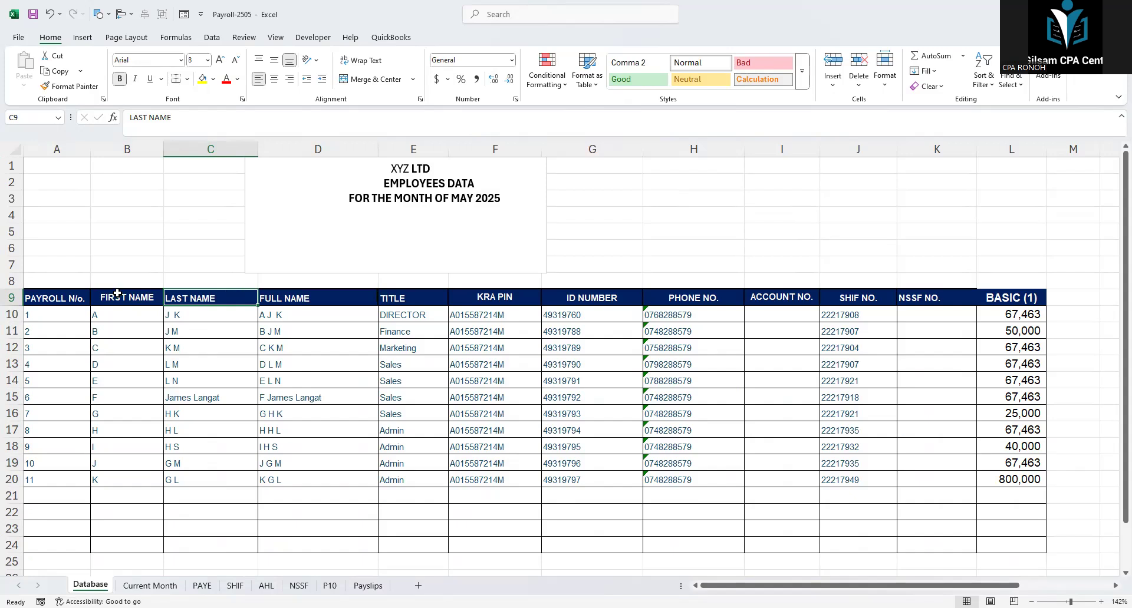
pyautogui.click(114, 313)
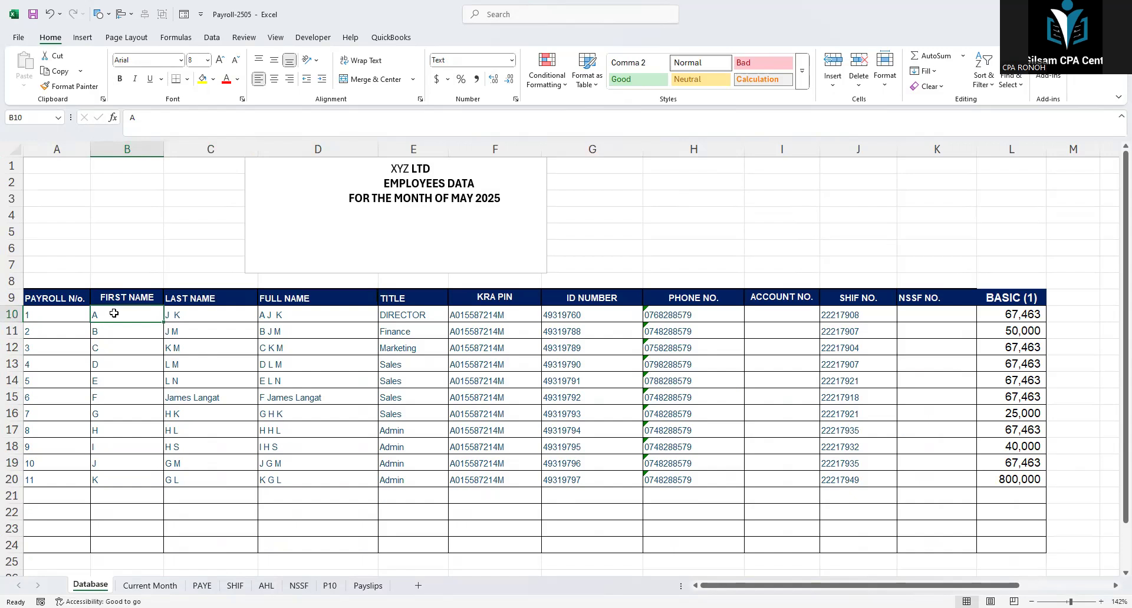
pyautogui.click(195, 299)
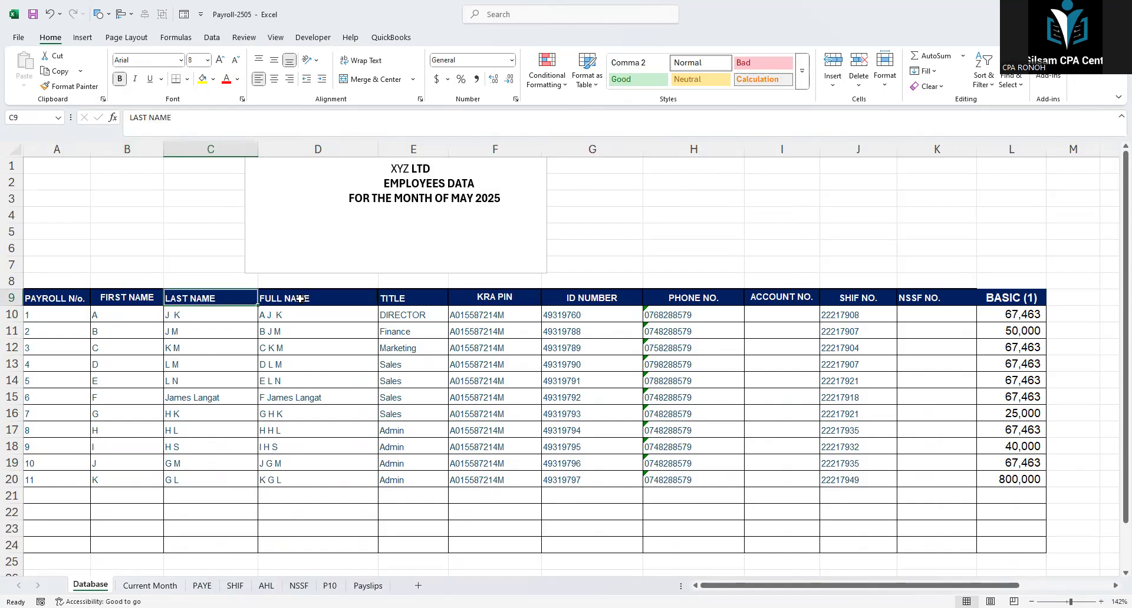
pyautogui.click(300, 299)
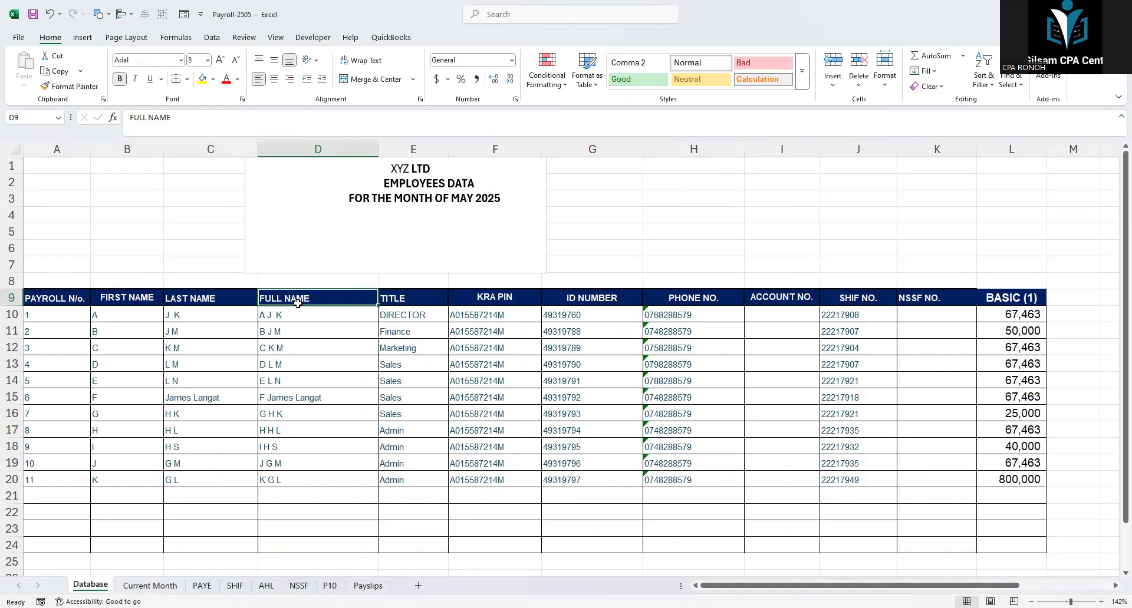
# - Replace the first initial in the first employee's last name, cell C10, with M
pyautogui.click(117, 316)
pyautogui.click(182, 313)
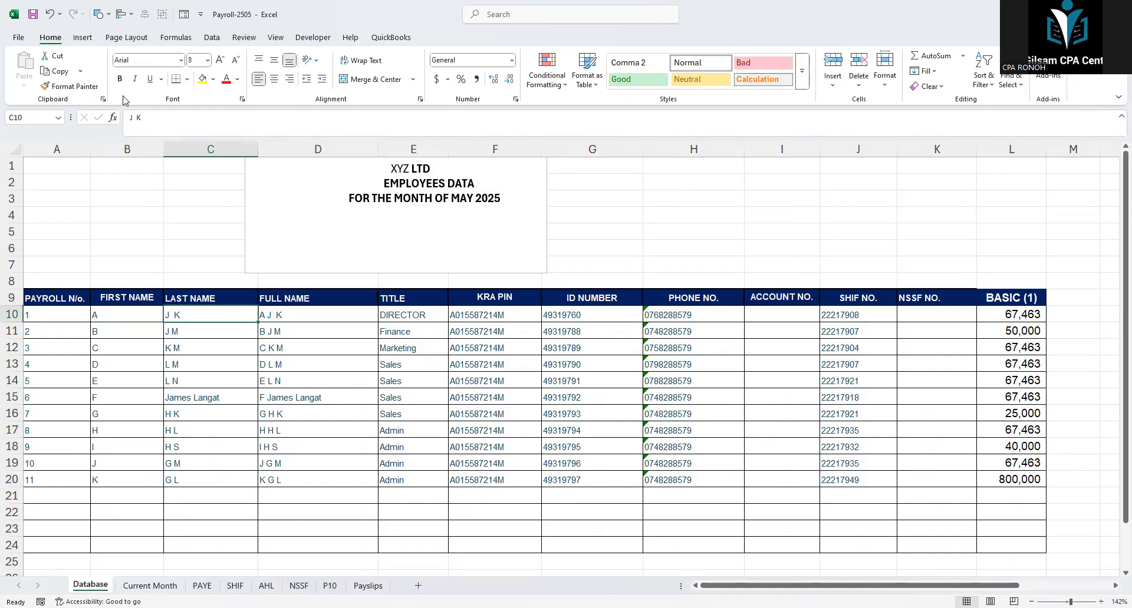
pyautogui.moveTo(136, 117); pyautogui.dragTo(116, 122)
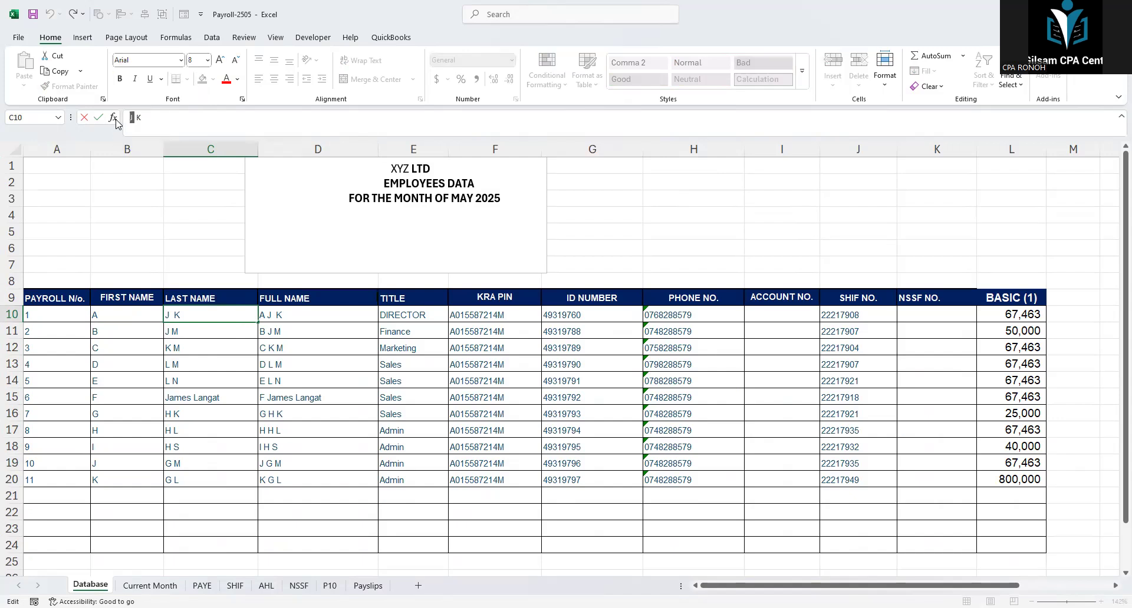
pyautogui.write('m')
pyautogui.press('BackSpace')
pyautogui.write('M')
pyautogui.click(312, 353)
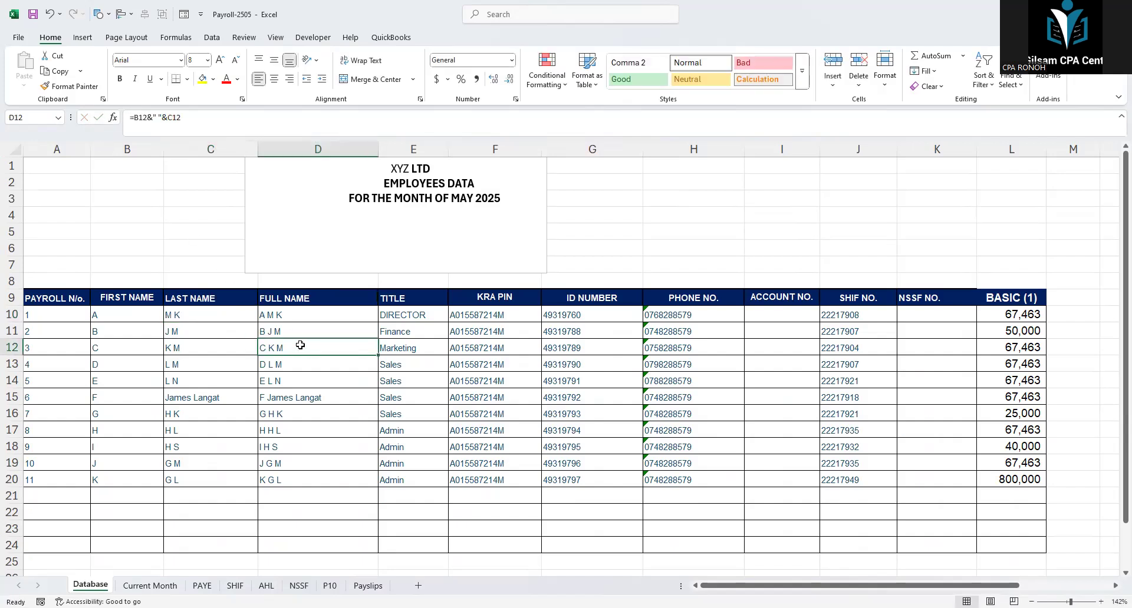
# - Inspect the full name formulas in cells D10 and D13 that join the first and last names
pyautogui.click(276, 317)
pyautogui.click(292, 367)
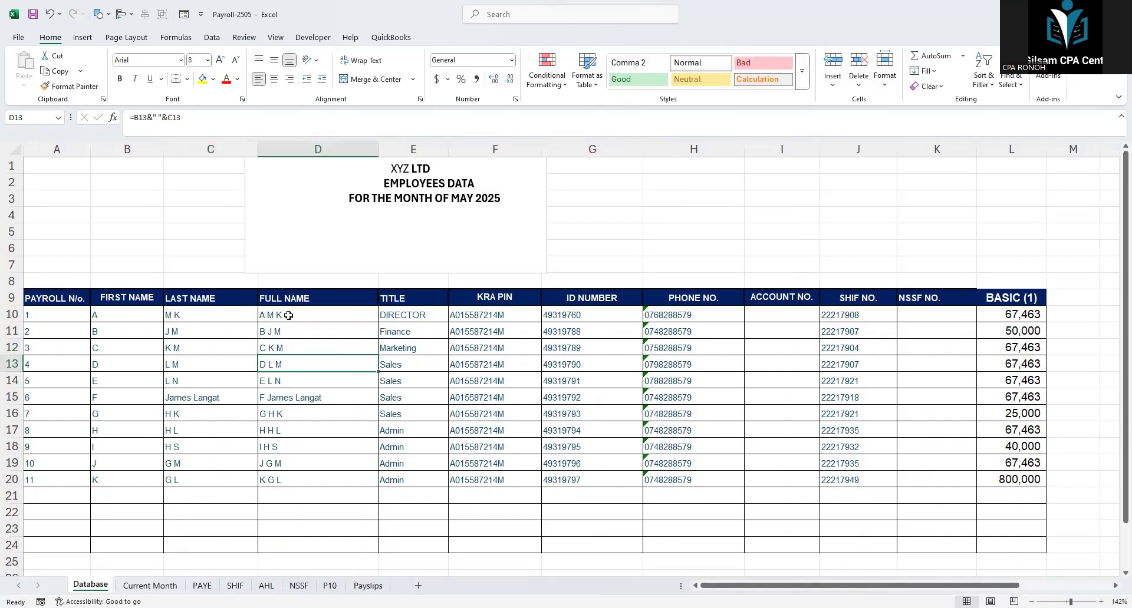
pyautogui.click(298, 242)
pyautogui.click(273, 319)
pyautogui.click(180, 245)
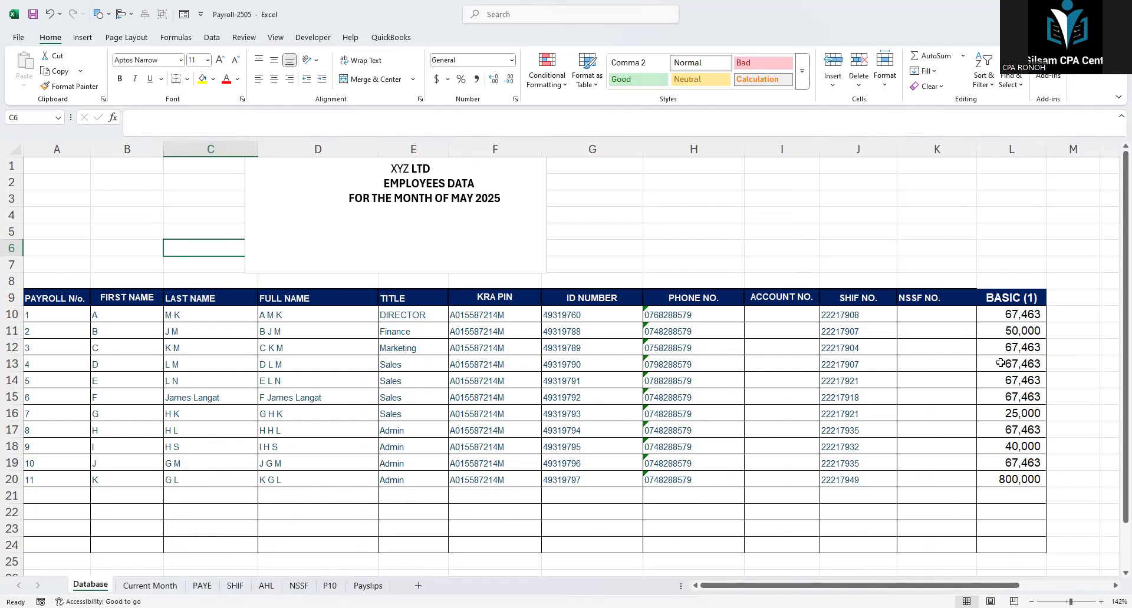
# - Open the Current Month sheet and inspect the formula behind the first payroll number in A4
pyautogui.click(1115, 585)
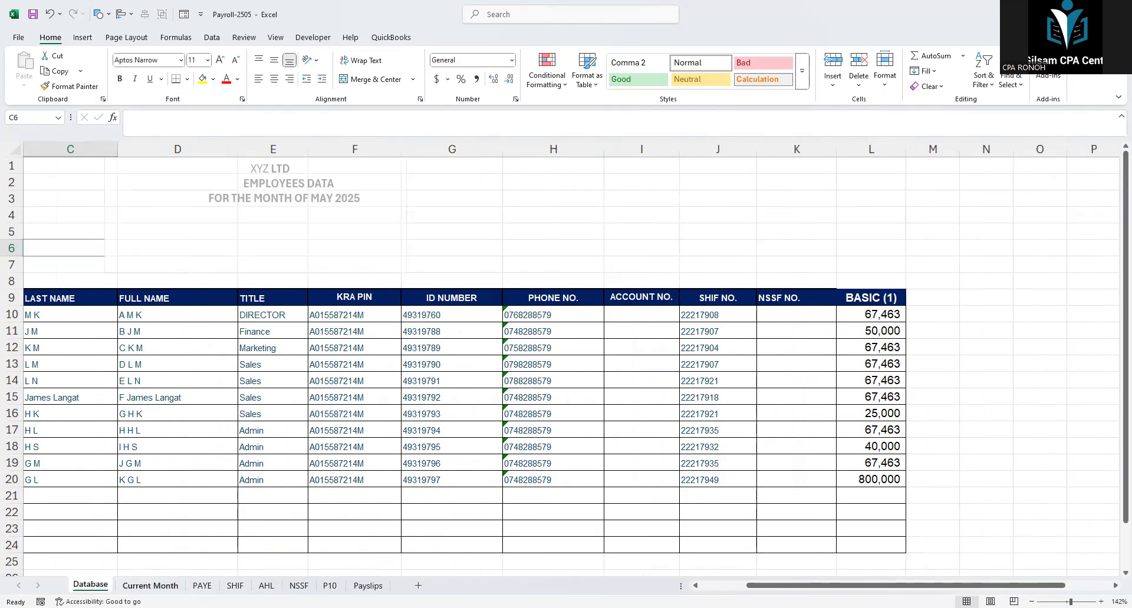
pyautogui.click(150, 586)
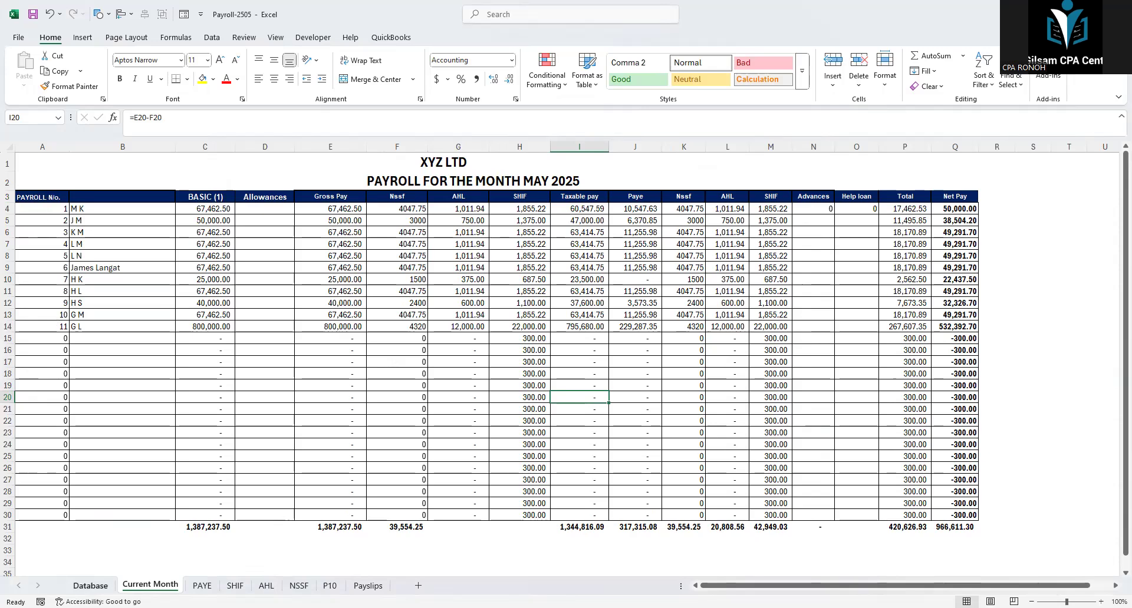
pyautogui.click(53, 206)
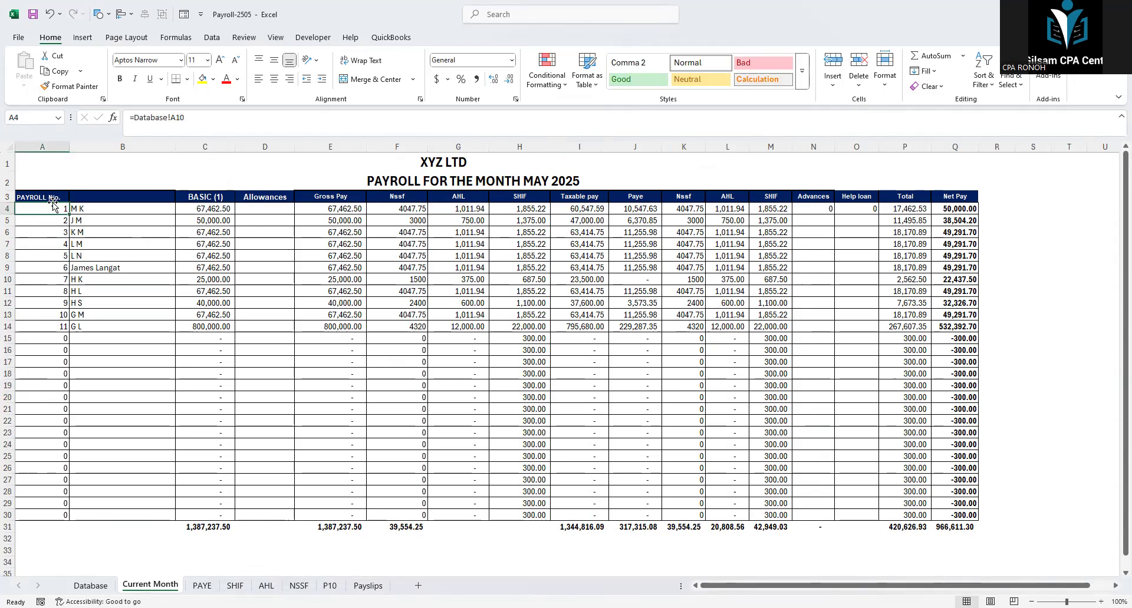
pyautogui.click(134, 118)
pyautogui.moveTo(135, 118); pyautogui.dragTo(183, 117)
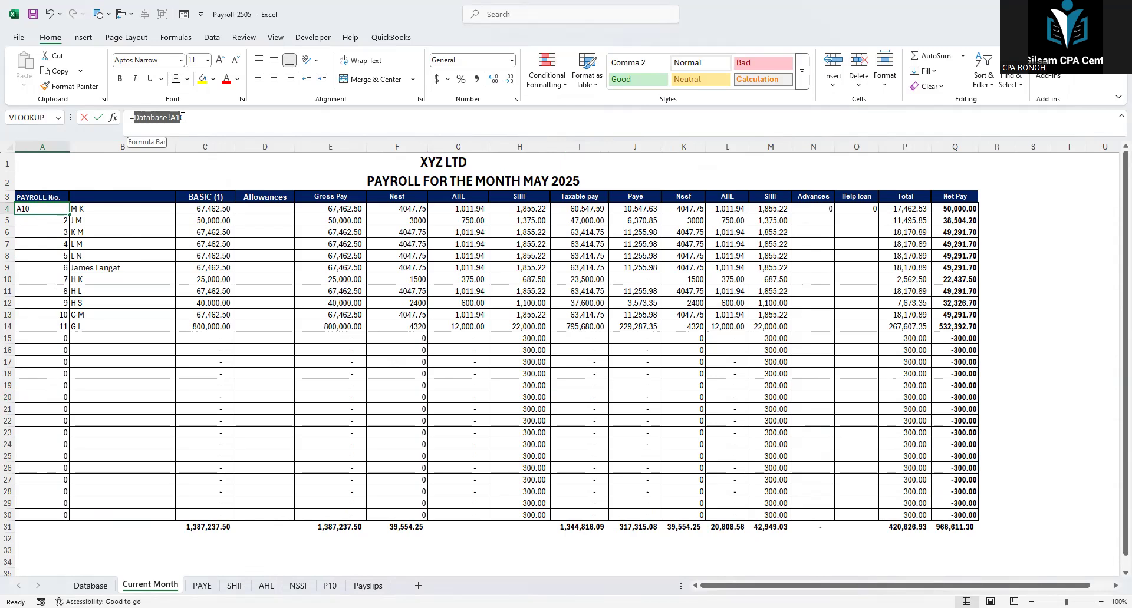
# - Clear the first payroll number in A4 to test its effect on the row, and undo the deletion
pyautogui.click(35, 242)
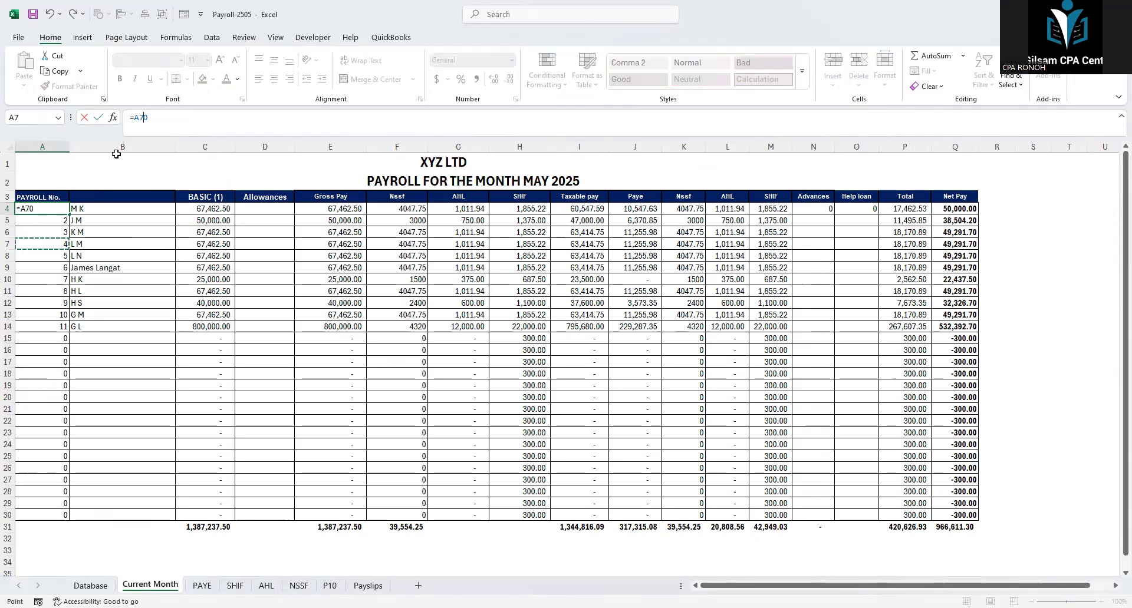
pyautogui.press('BackSpace')
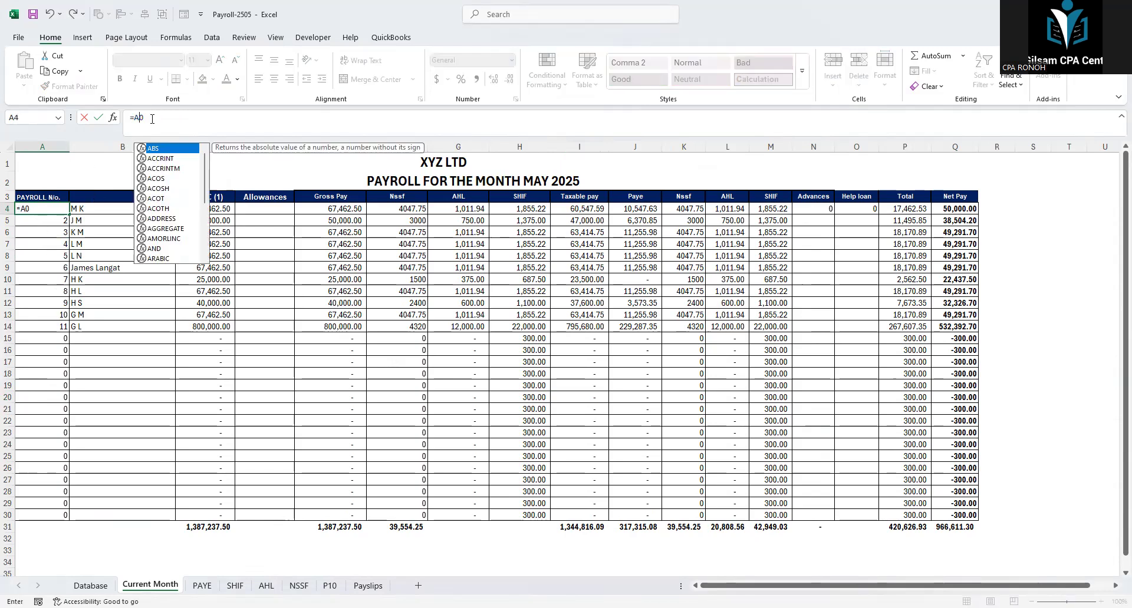
pyautogui.press('Escape')
pyautogui.press('Delete')
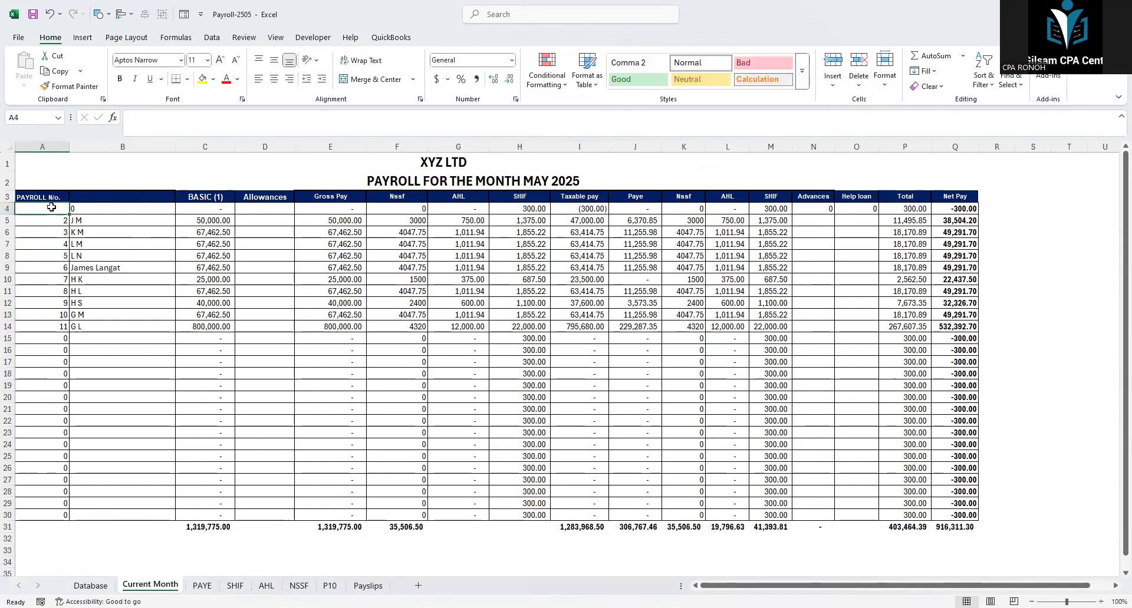
pyautogui.hotkey('ctrl', 'z')
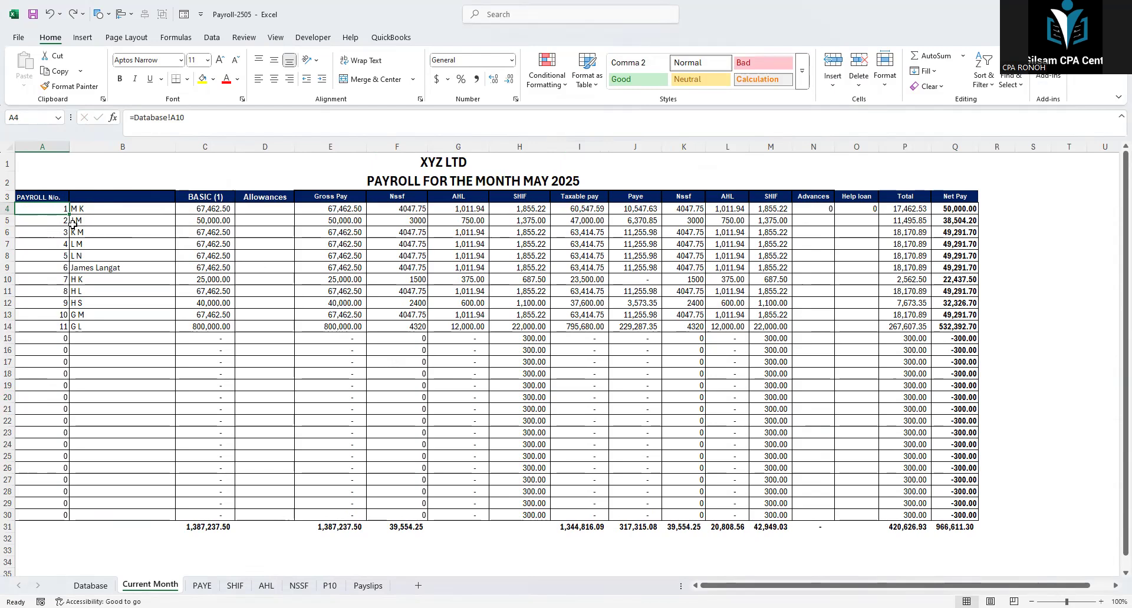
# - Select the payroll number cells in column A down to row 14 to inspect their links to the Database sheet
pyautogui.click(53, 257)
pyautogui.moveTo(58, 206); pyautogui.dragTo(49, 327)
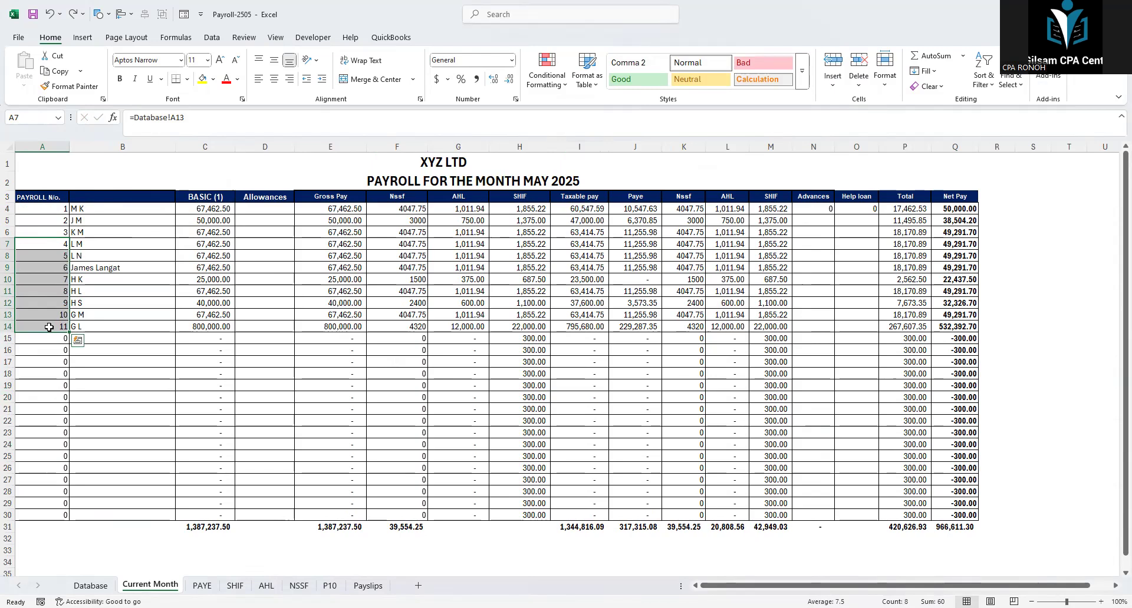
# - Clear the payroll numbers in A7:A14, then restore them by filling the Database link formula from A5 down to A14
pyautogui.press('Delete')
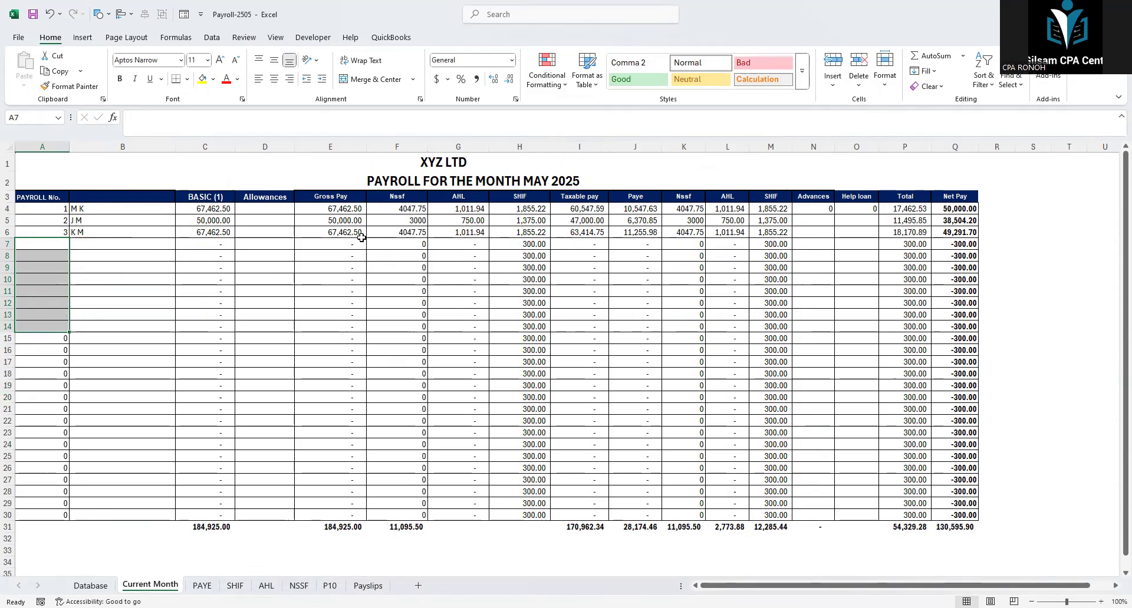
pyautogui.moveTo(56, 222); pyautogui.dragTo(63, 335)
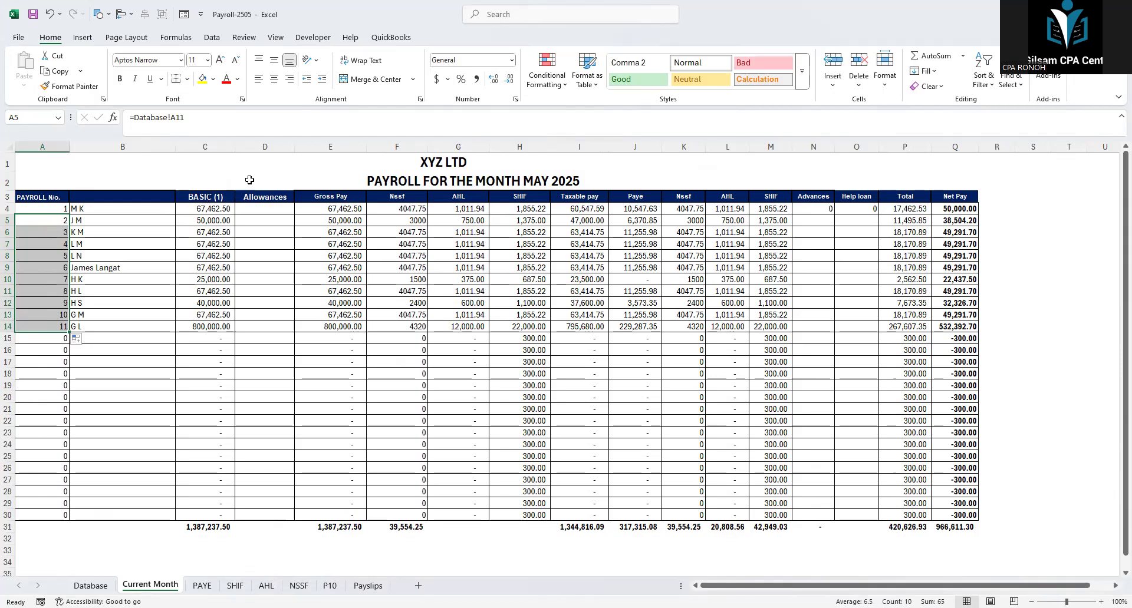
# - Examine the Allowances column D and the Gross Pay formula in E4 that adds basic pay and allowances
pyautogui.click(270, 210)
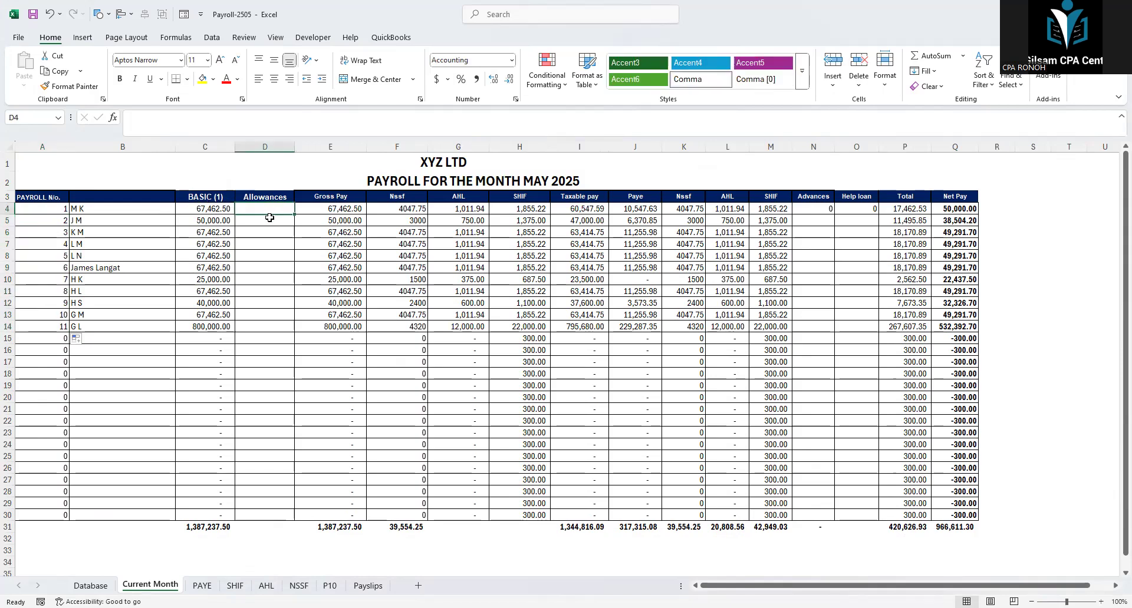
pyautogui.click(269, 231)
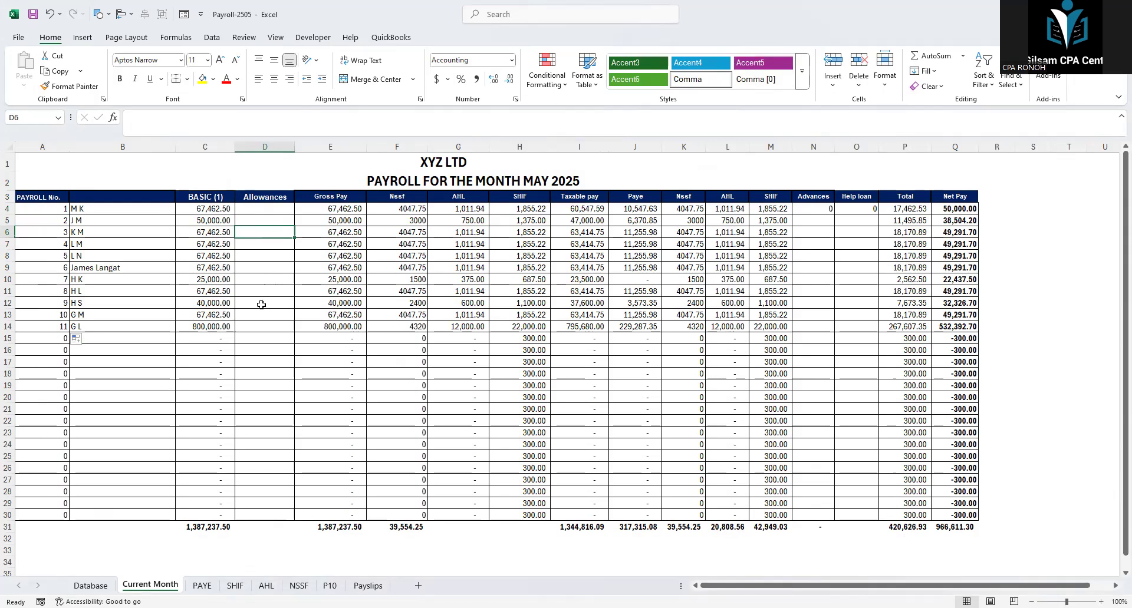
pyautogui.click(277, 139)
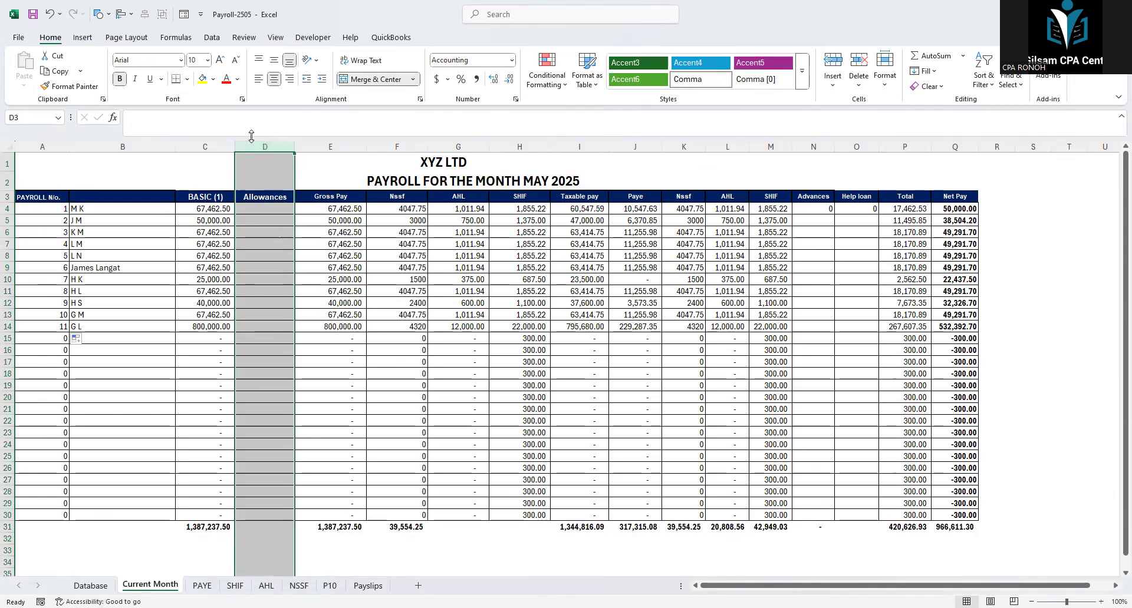
pyautogui.click(323, 209)
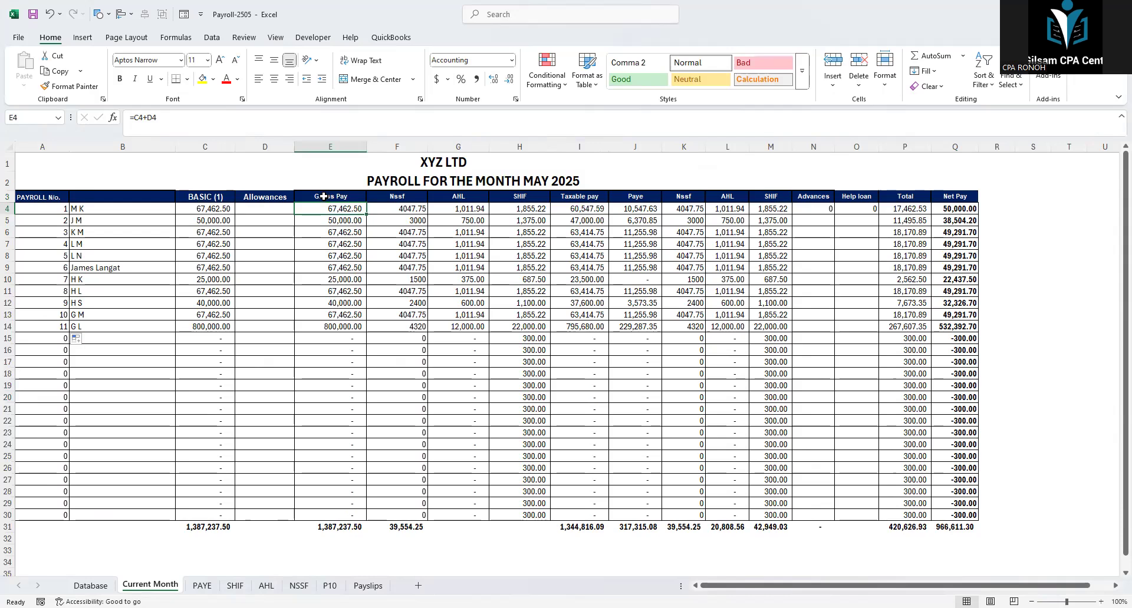
pyautogui.moveTo(268, 208); pyautogui.dragTo(278, 251)
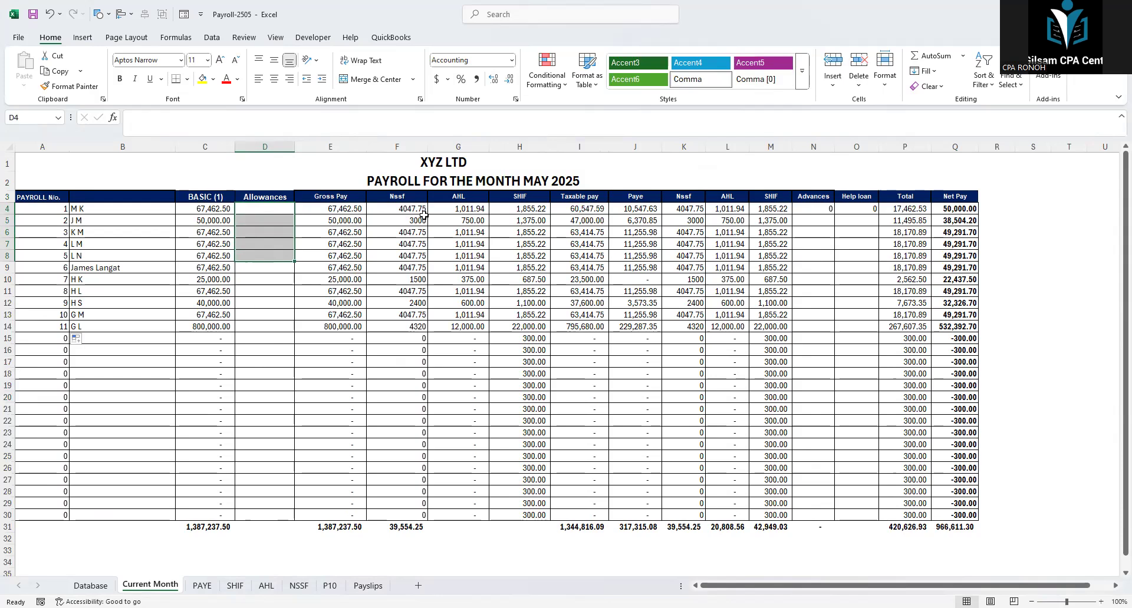
pyautogui.click(271, 210)
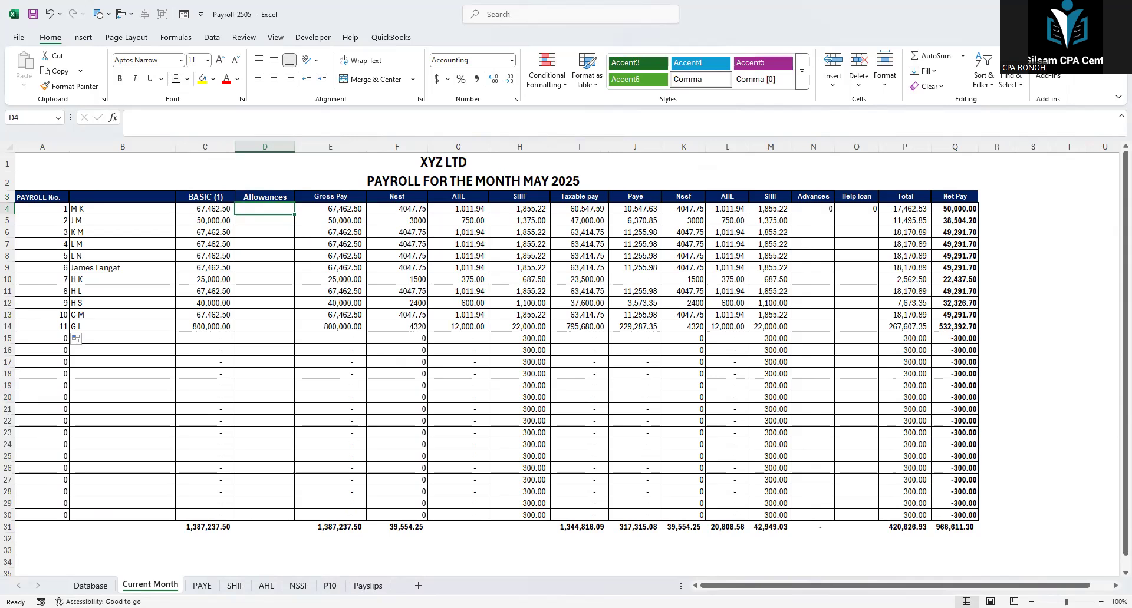
# - Open the P10 sheet and inspect the pay lookup formulas in F1 and F20
pyautogui.click(331, 586)
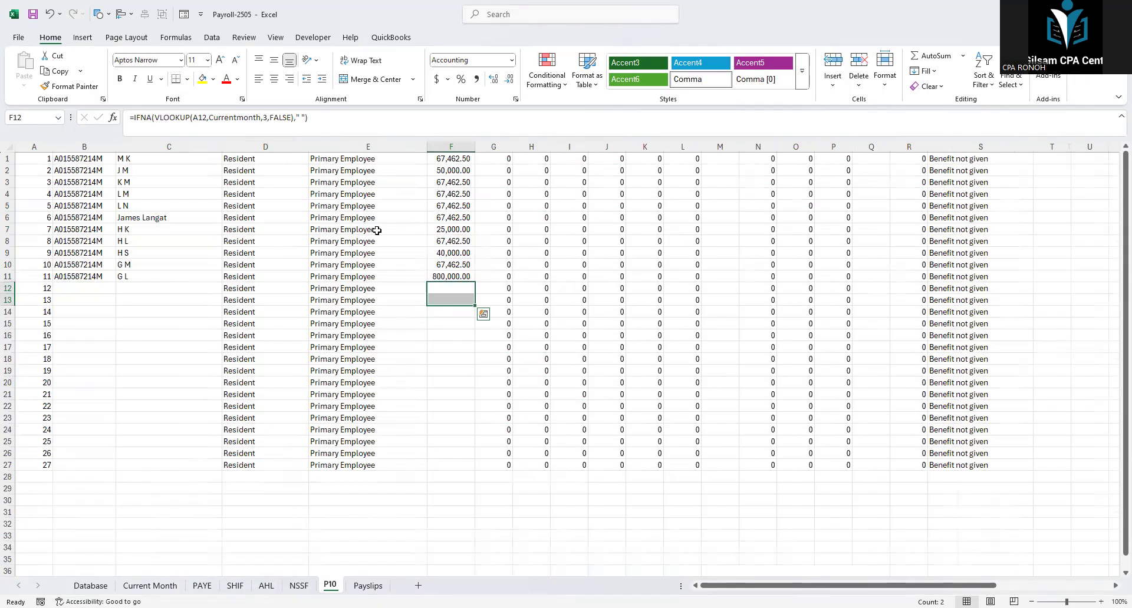
pyautogui.click(435, 160)
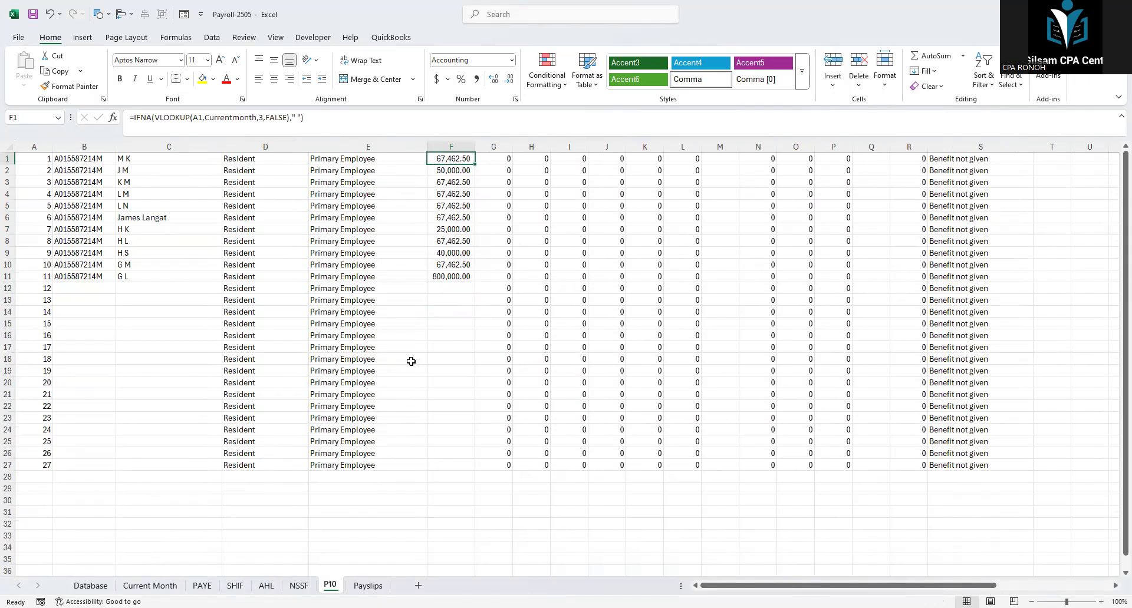
pyautogui.click(442, 383)
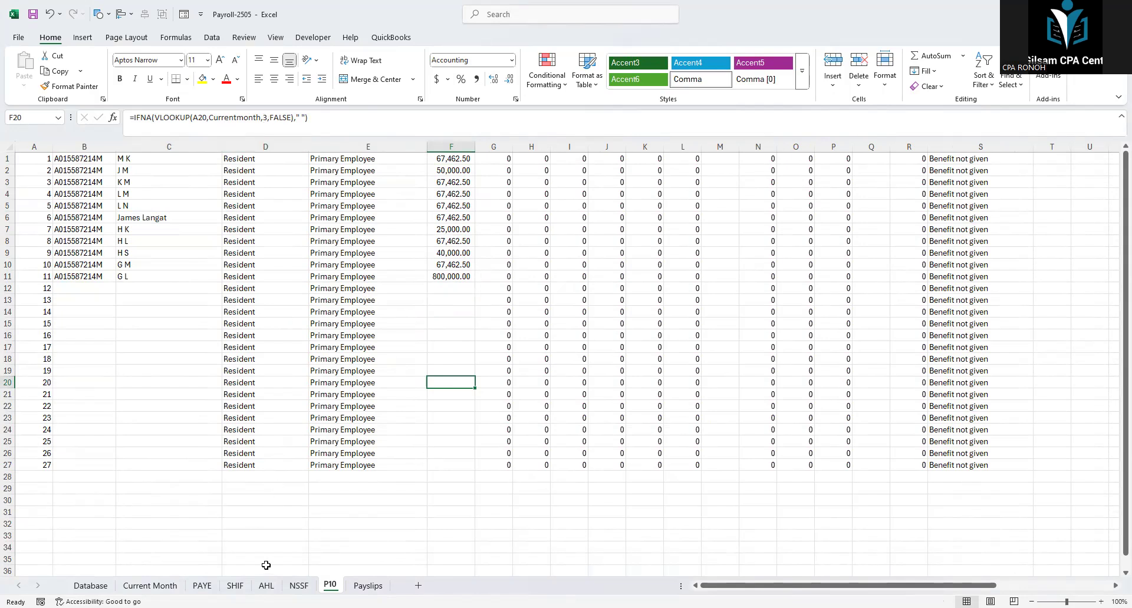
# - Return to the Current Month sheet and review columns A to F, from payroll number through Gross Pay and Nssf
pyautogui.click(152, 586)
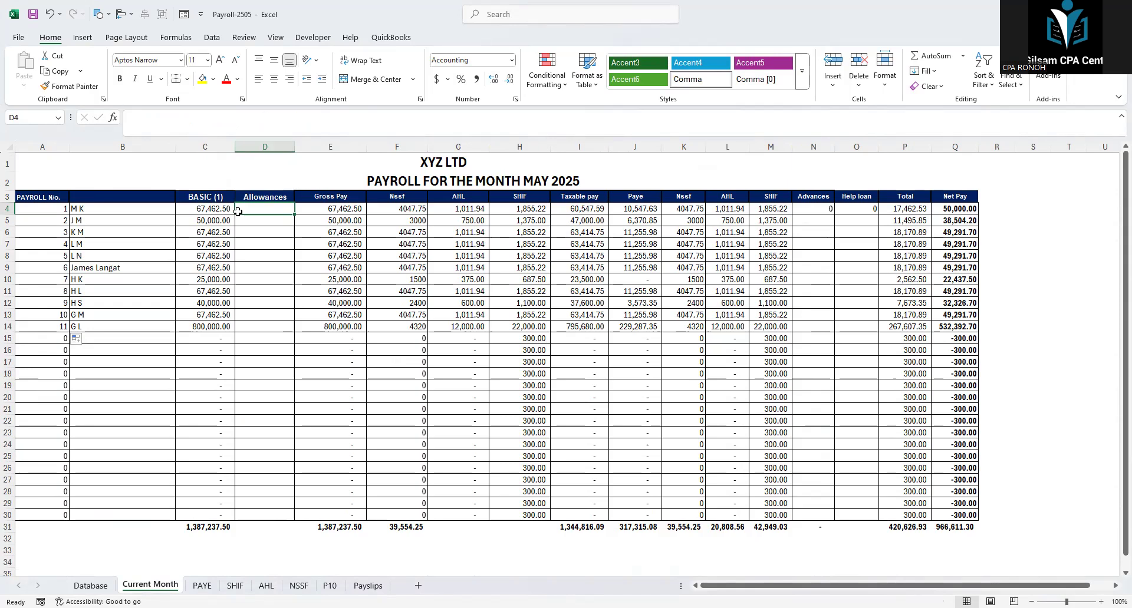
pyautogui.click(211, 210)
pyautogui.click(273, 207)
pyautogui.click(48, 145)
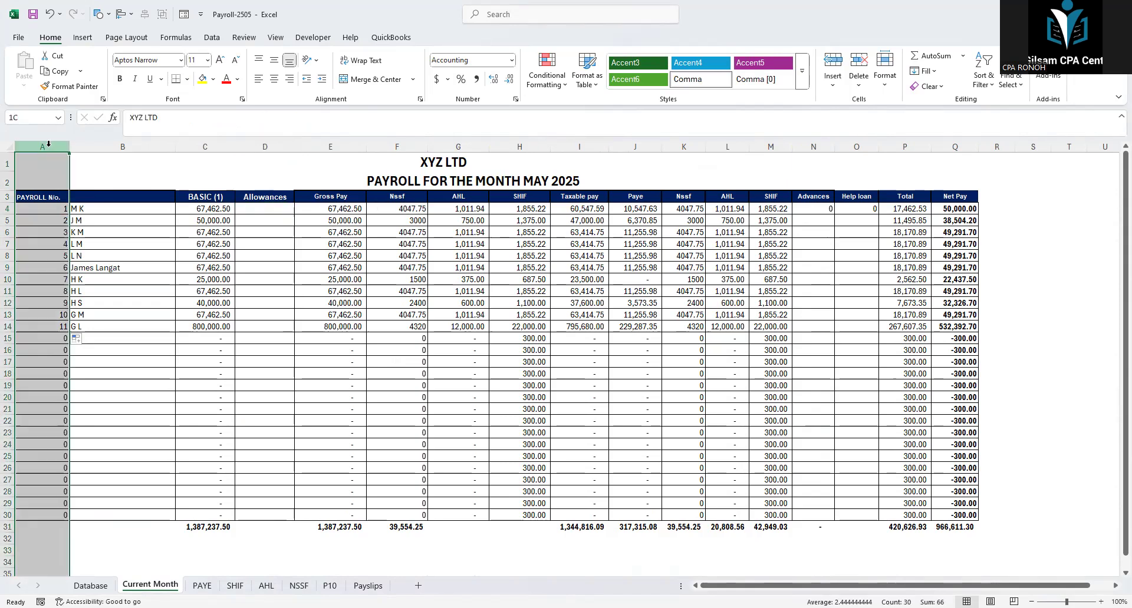
pyautogui.click(121, 145)
pyautogui.click(205, 146)
pyautogui.click(265, 146)
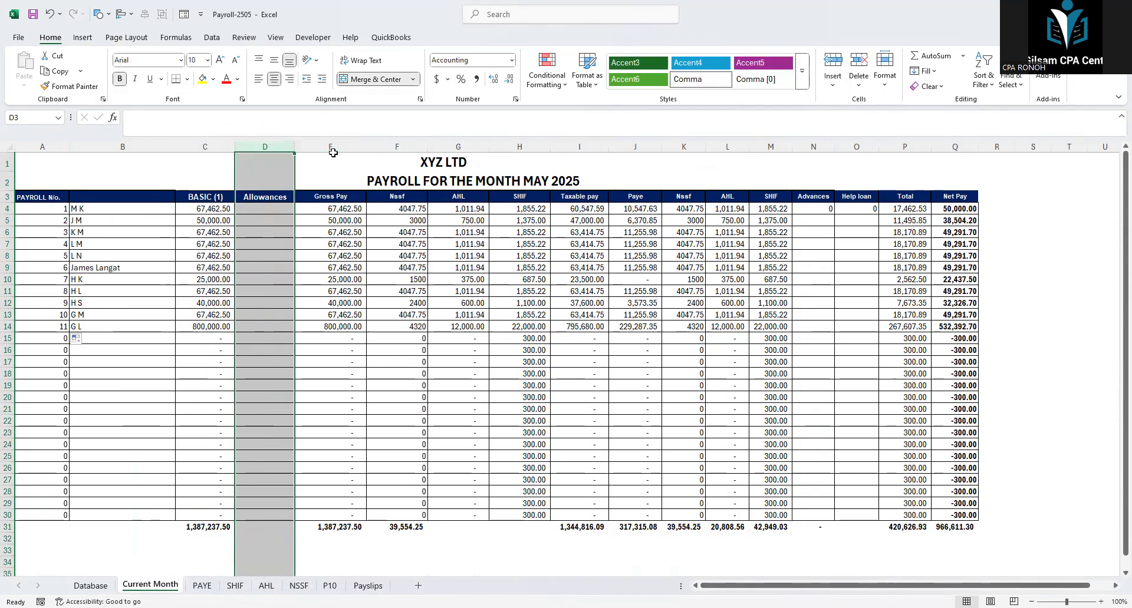
pyautogui.click(333, 155)
pyautogui.click(330, 146)
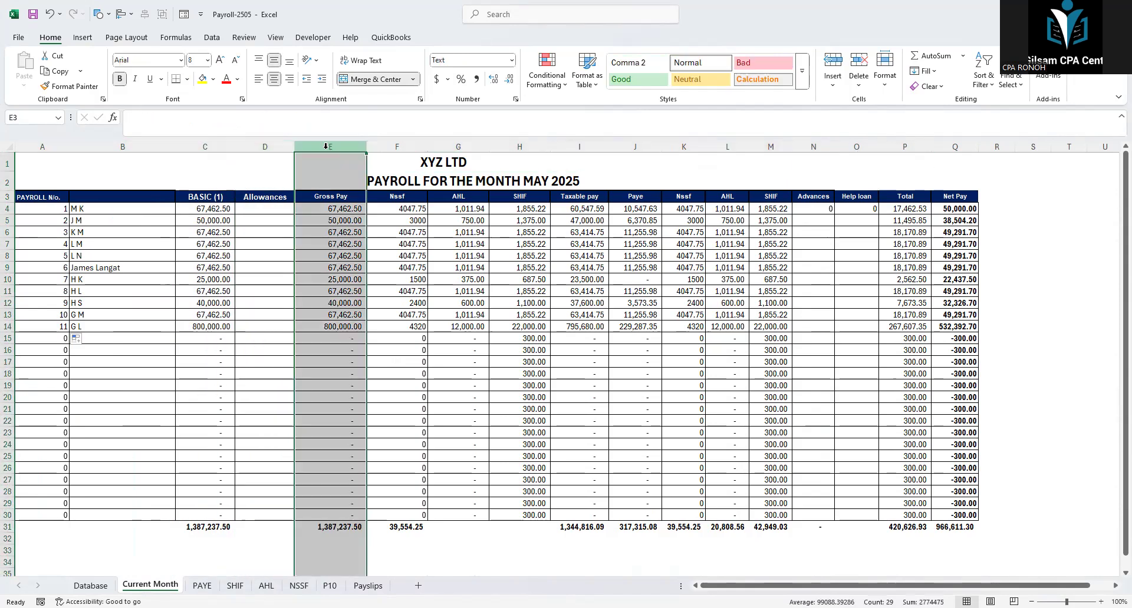
pyautogui.click(392, 144)
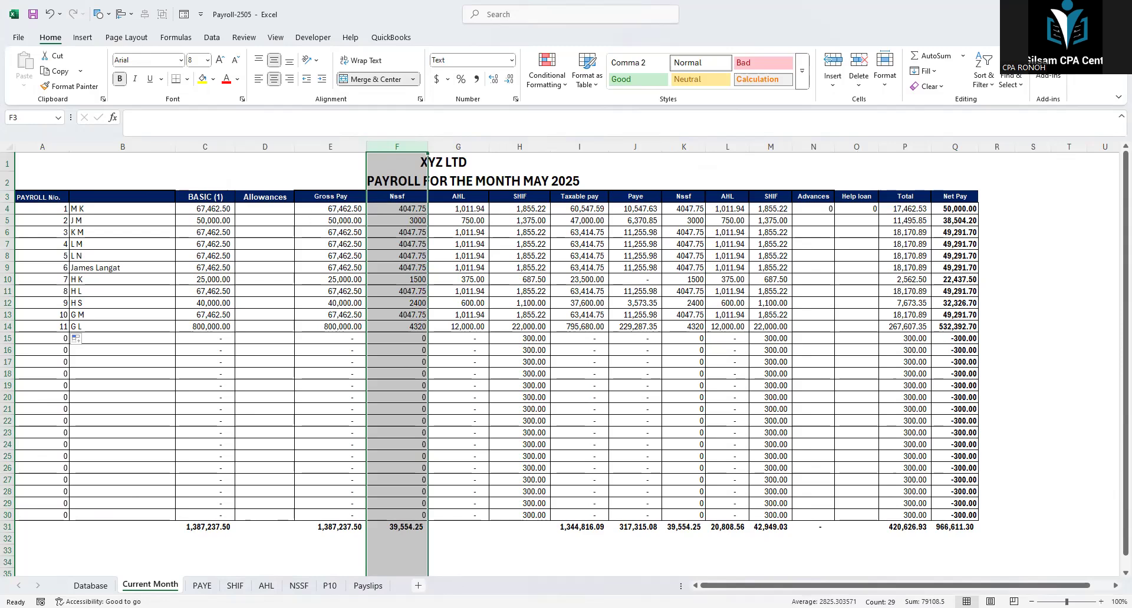
# - Compare the PAYE sheet amounts with the Current Month sheet and inspect the total formula in F26
pyautogui.click(202, 585)
pyautogui.click(629, 321)
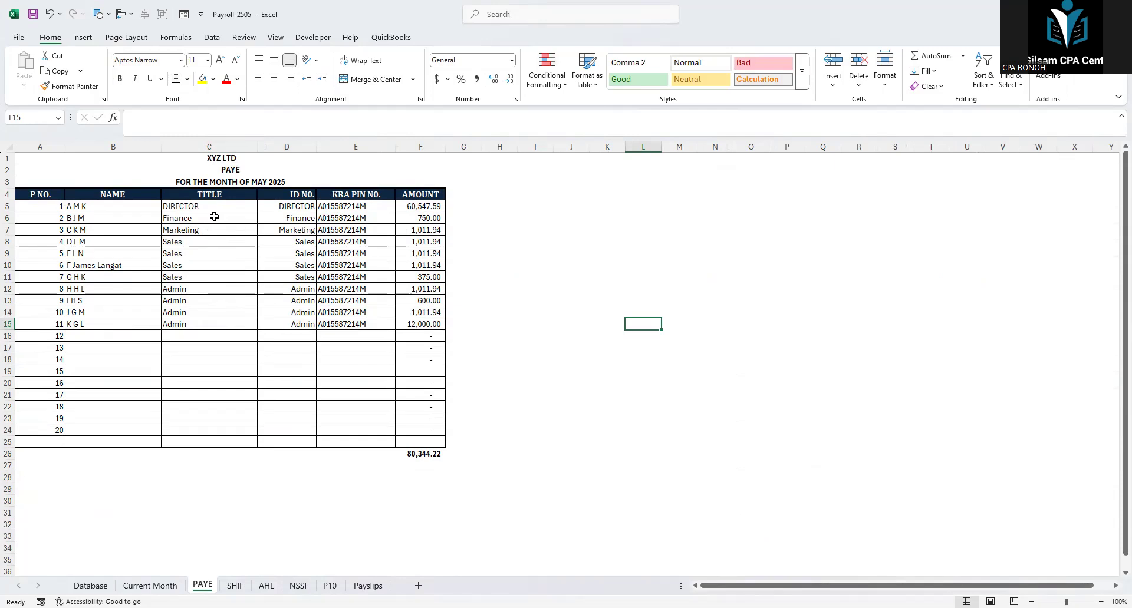
pyautogui.hotkey('ctrl', 'pageup')
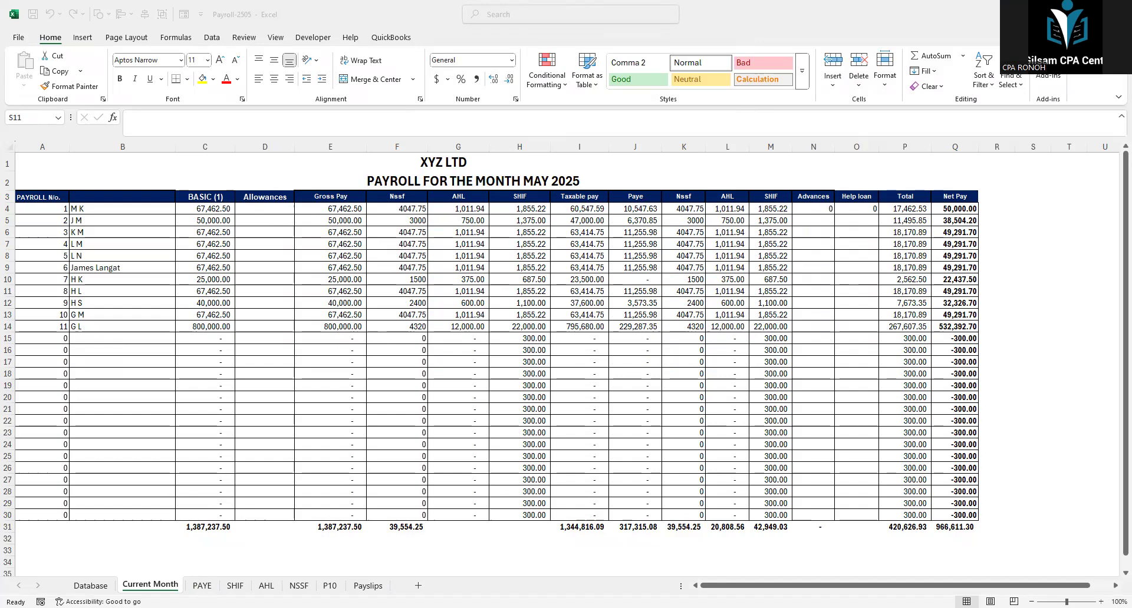
pyautogui.click(203, 586)
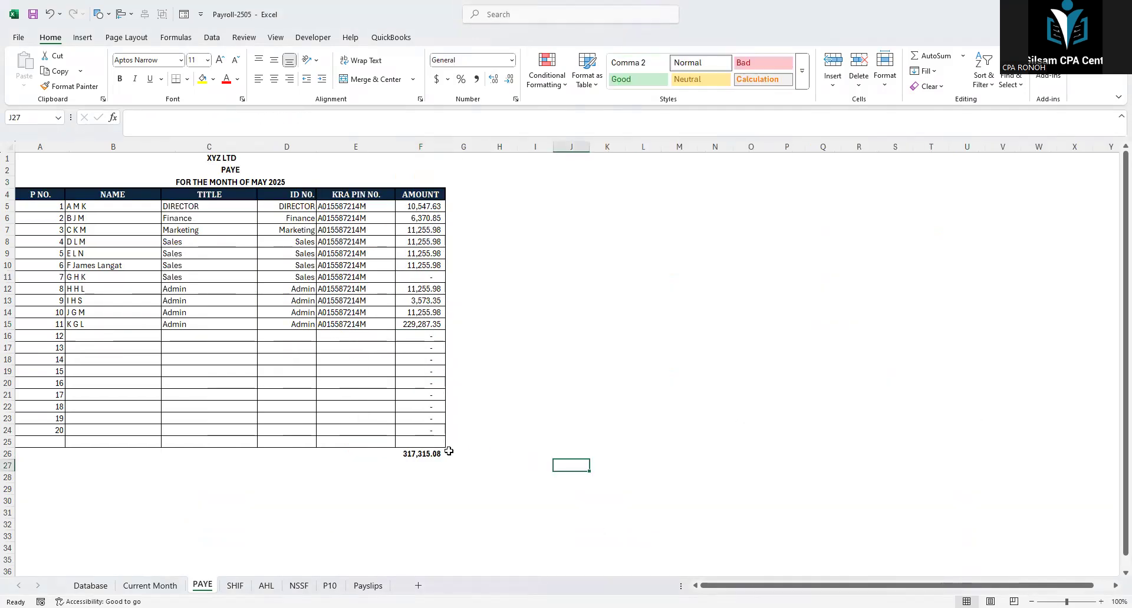
pyautogui.click(429, 453)
pyautogui.scroll(-1, 485, 439)
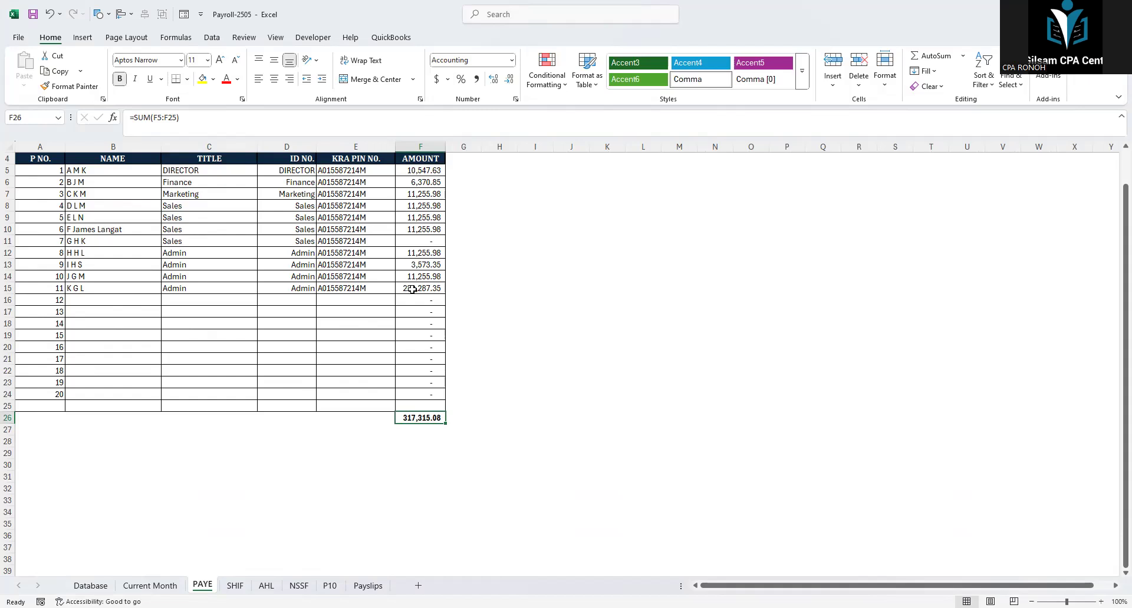
# - Compare the SHIF sheet total with the Current Month SHIF total, and select payroll rows 15 to 30 to examine their SHIF amounts
pyautogui.hotkey('ctrl', 'pagedown')
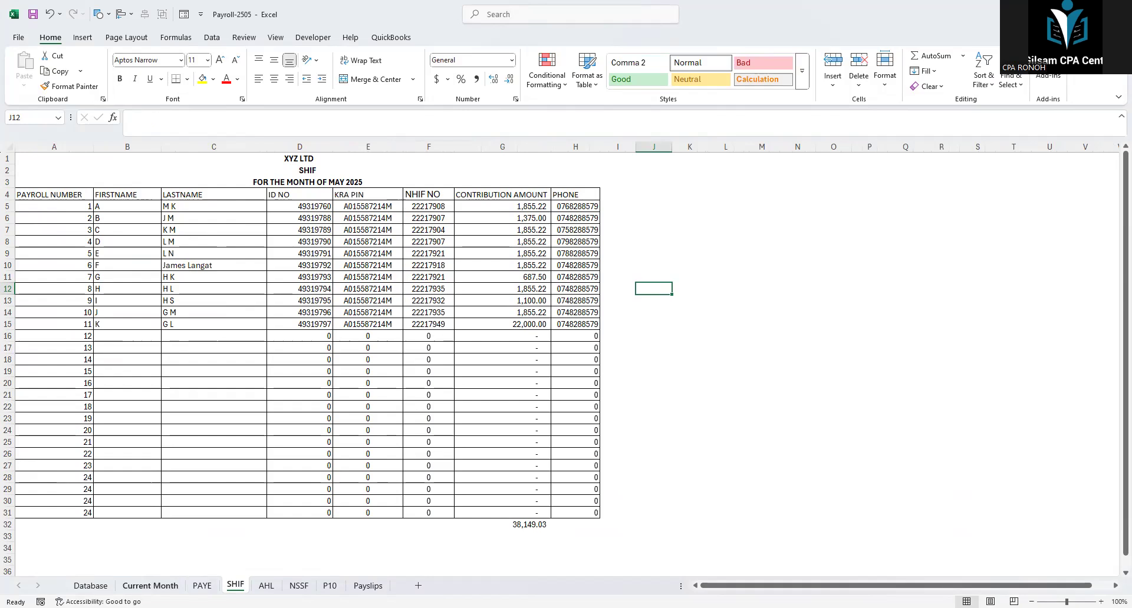
pyautogui.click(150, 585)
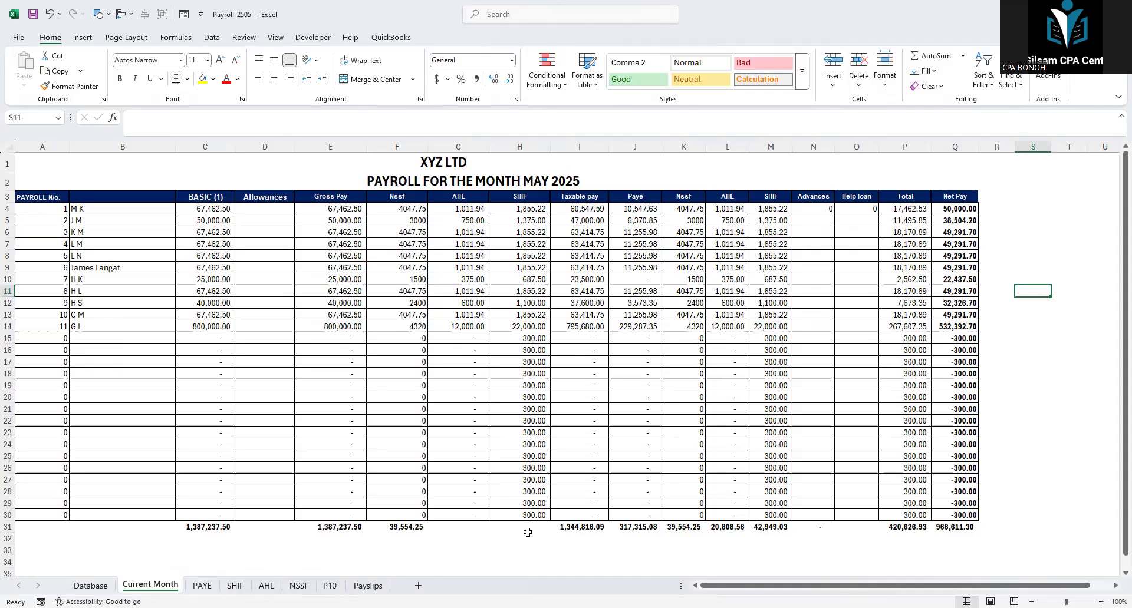
pyautogui.click(766, 528)
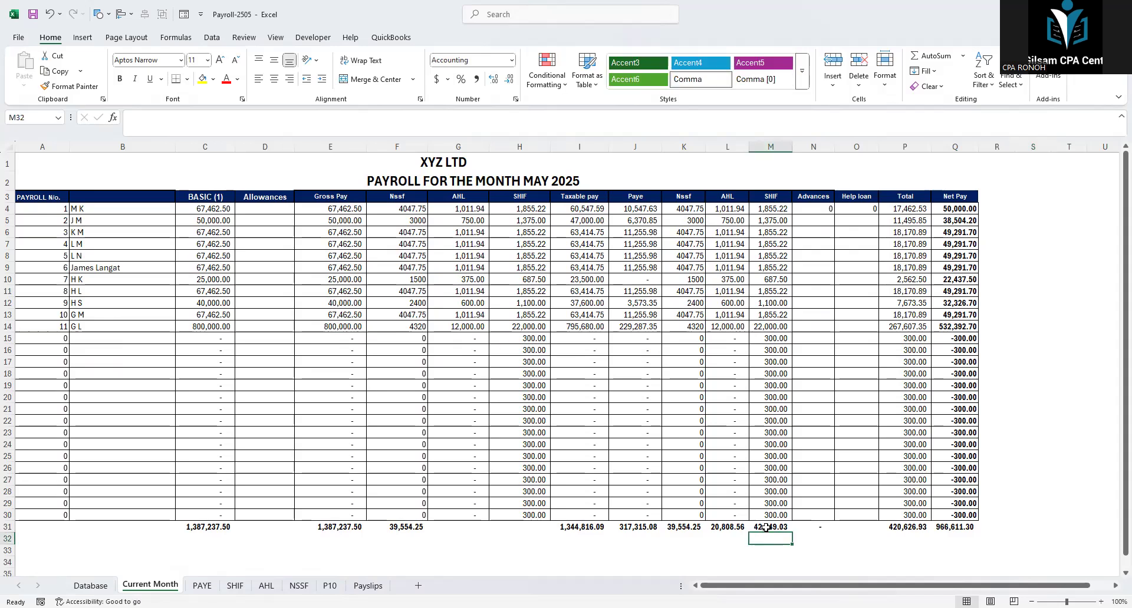
pyautogui.click(764, 549)
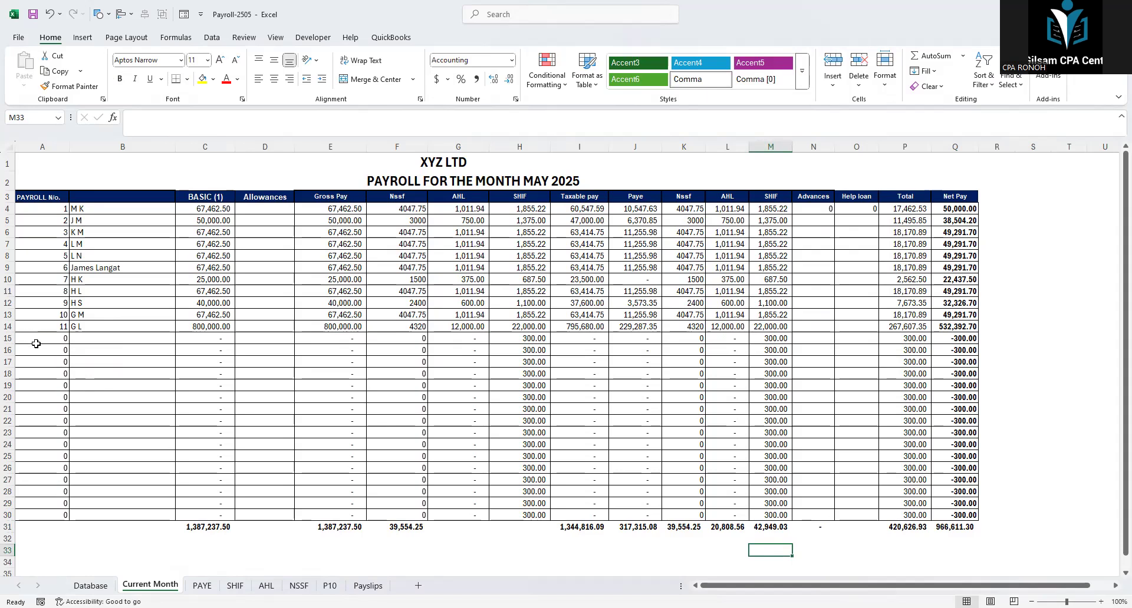
pyautogui.click(9, 338)
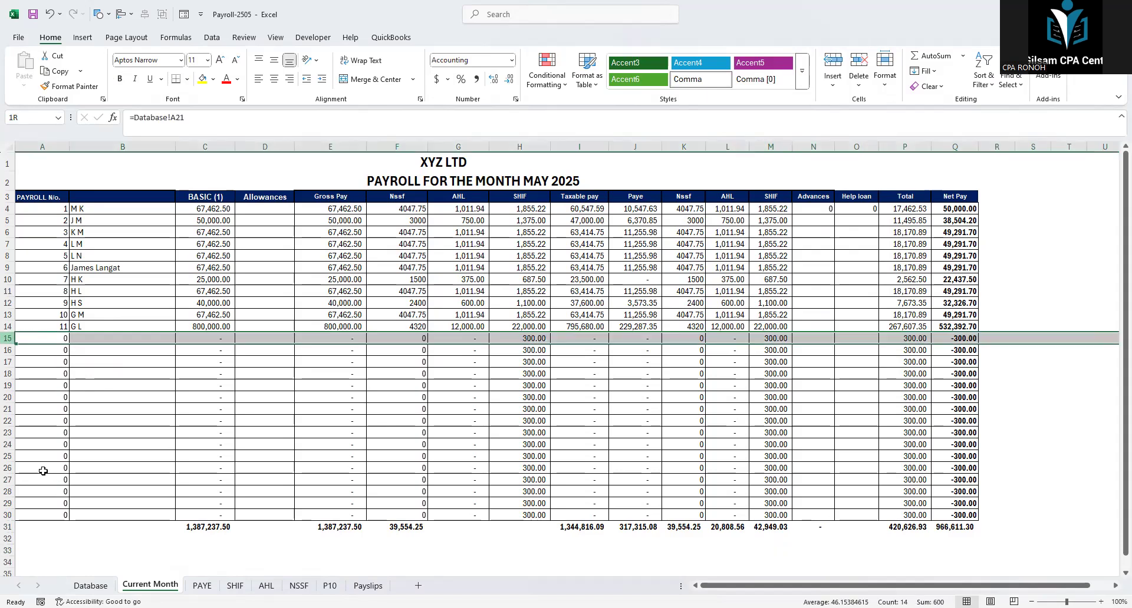
pyautogui.moveTo(50, 500); pyautogui.dragTo(52, 512)
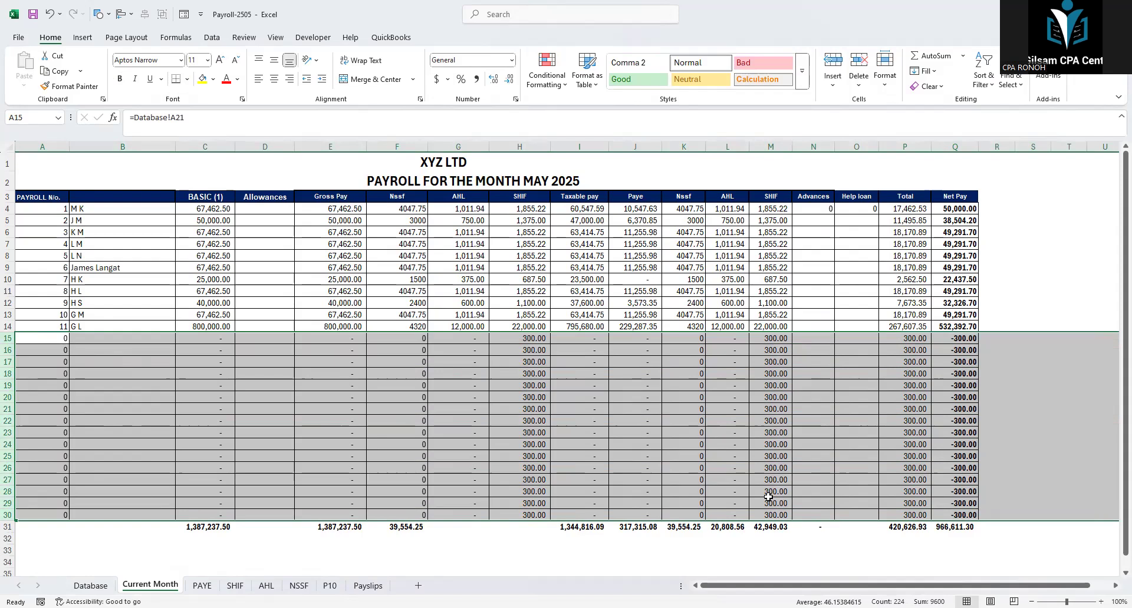
# - Compare the NSSF sheet's contribution total with the Nssf total in F31 of the Current Month sheet
pyautogui.click(299, 586)
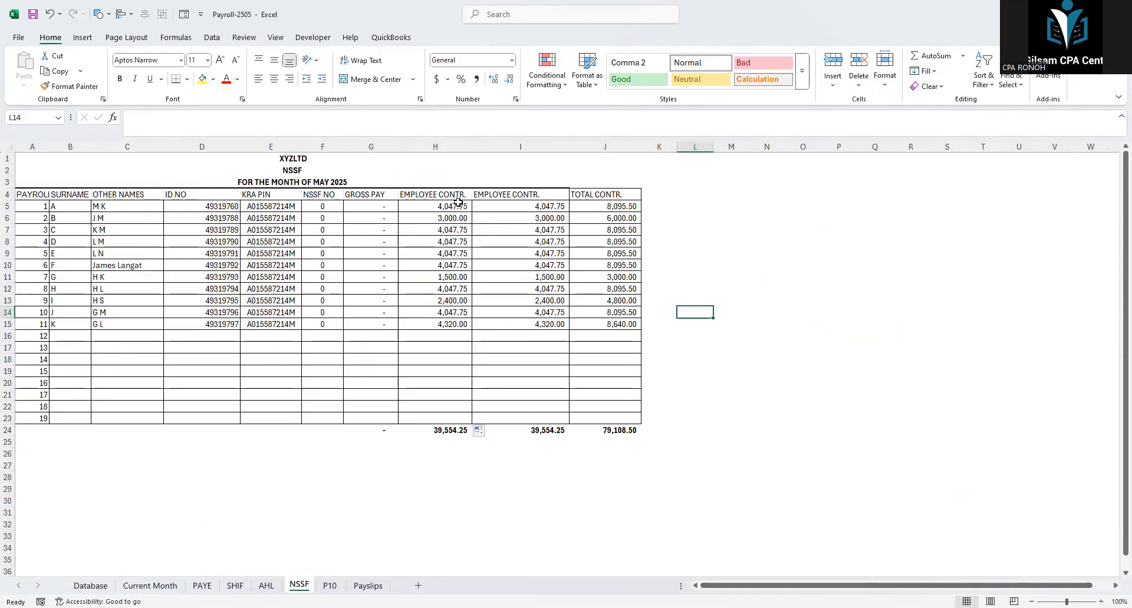
pyautogui.click(443, 454)
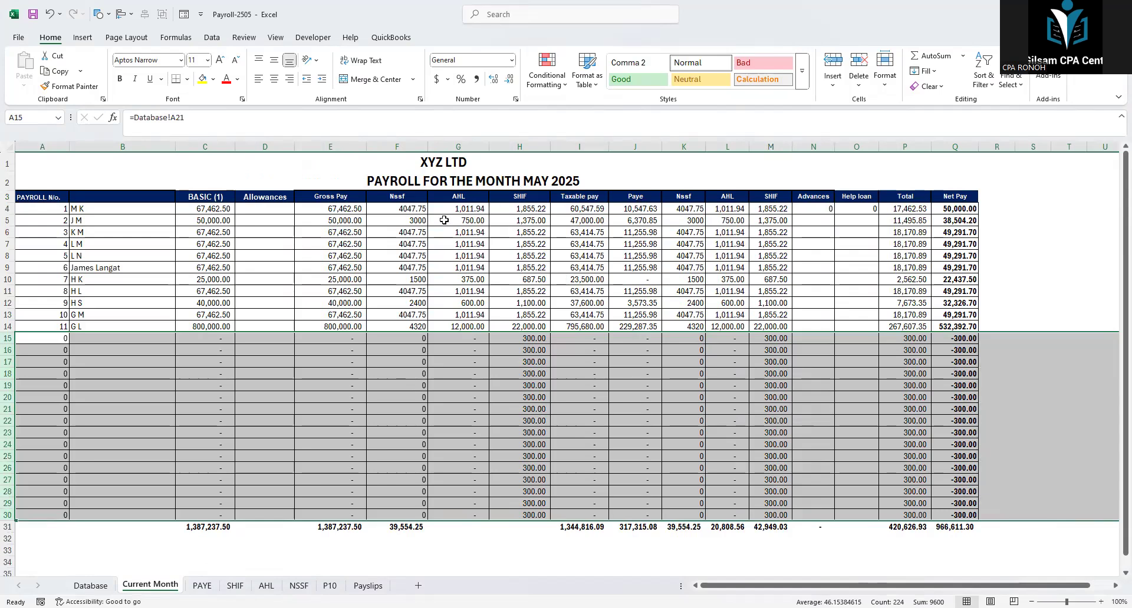
pyautogui.click(401, 525)
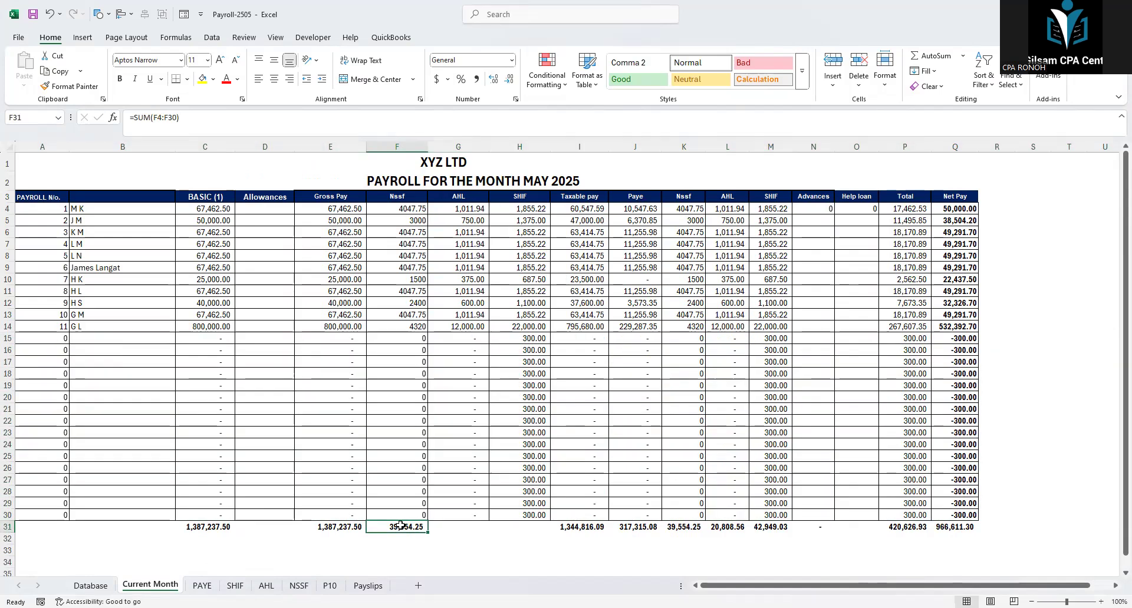
pyautogui.click(299, 585)
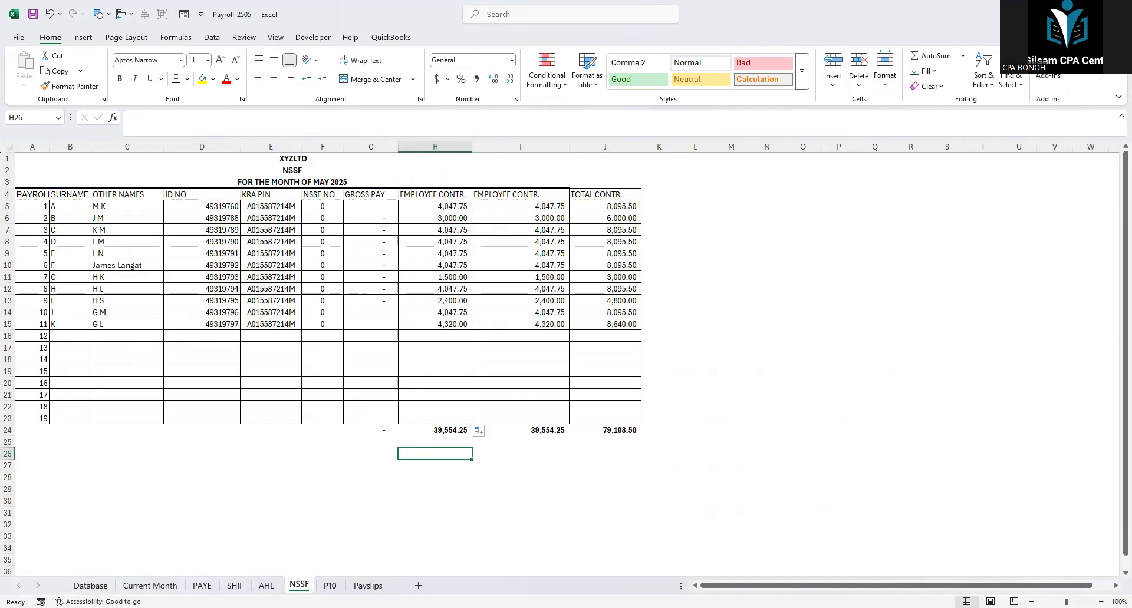
# - Open the P10 sheet and copy the entire sheet's contents
pyautogui.click(332, 585)
pyautogui.click(396, 502)
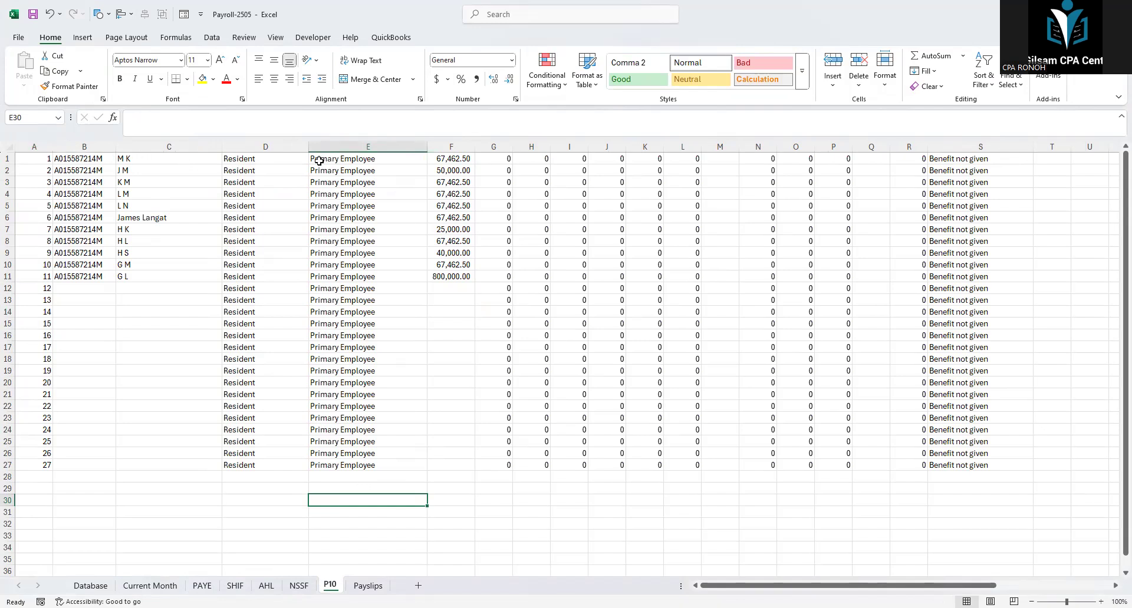
pyautogui.moveTo(727, 585); pyautogui.dragTo(695, 587)
pyautogui.click(6, 145)
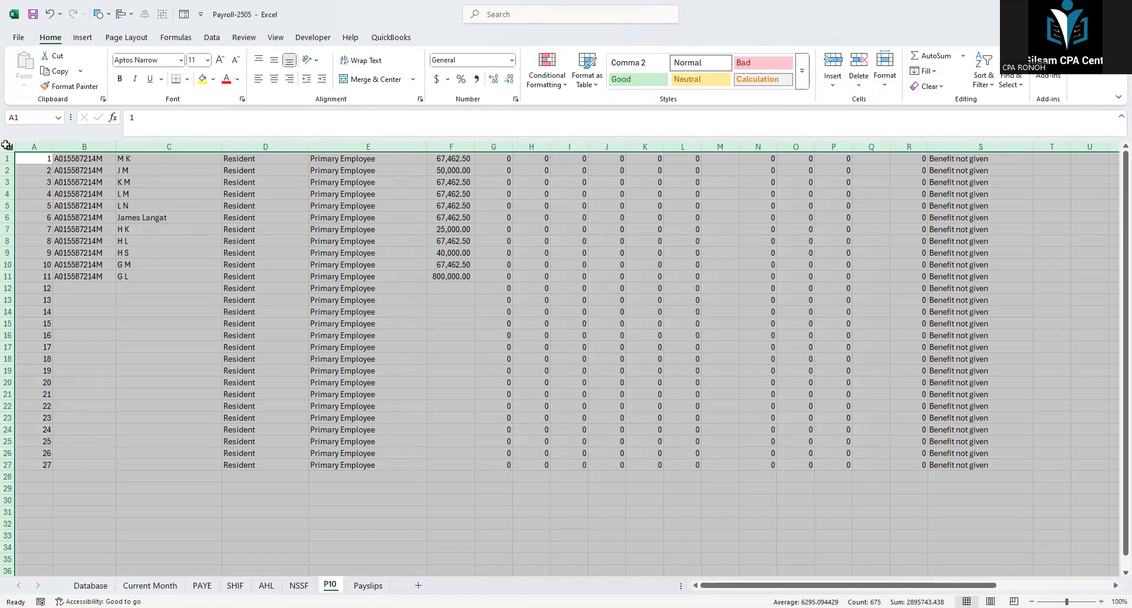
pyautogui.hotkey('ctrl', 'c')
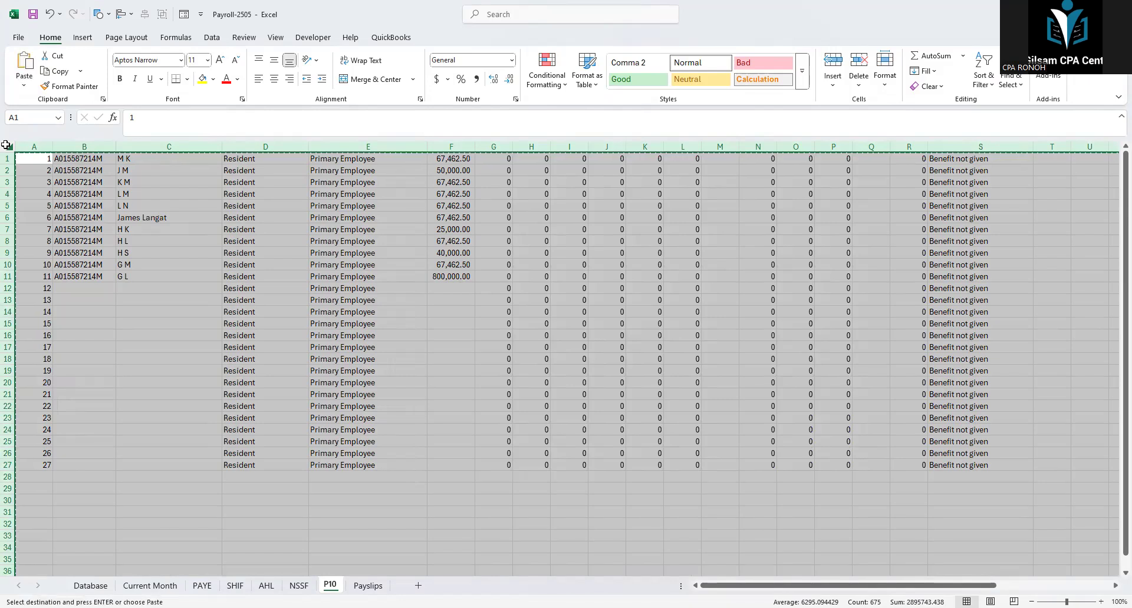
# - Create a new blank workbook and select cell A1 as the destination for the copied P10 data
pyautogui.click(18, 39)
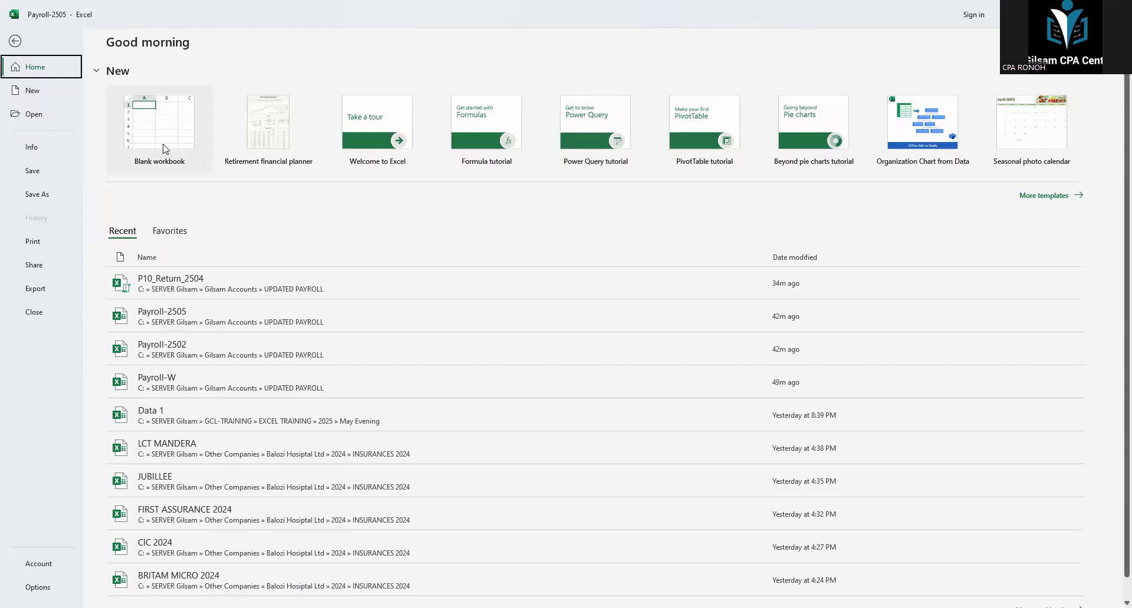
pyautogui.click(164, 147)
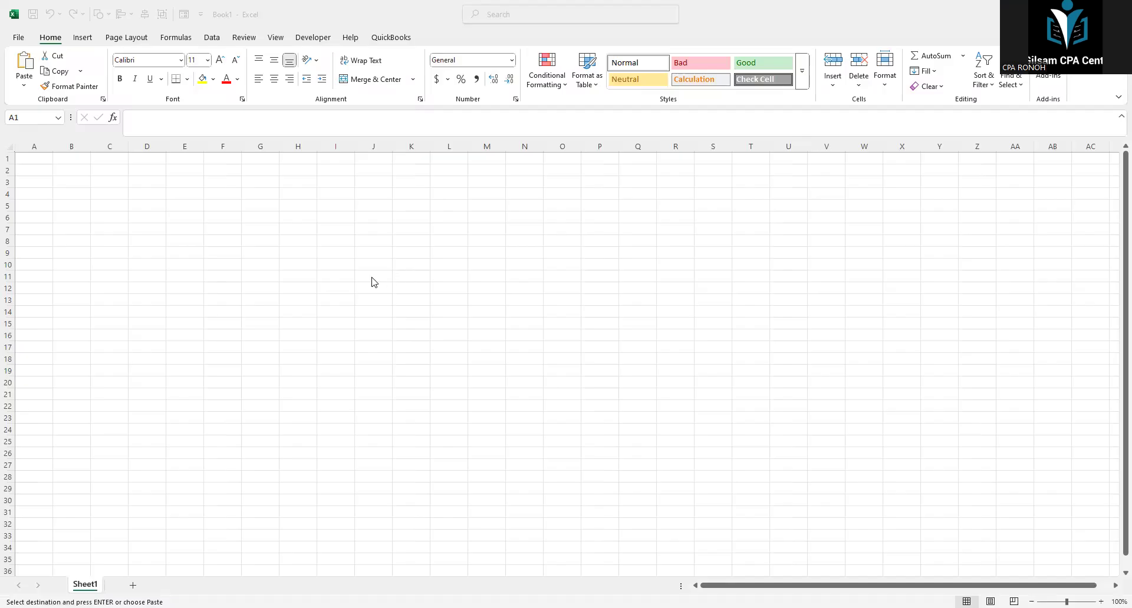
pyautogui.click(35, 160)
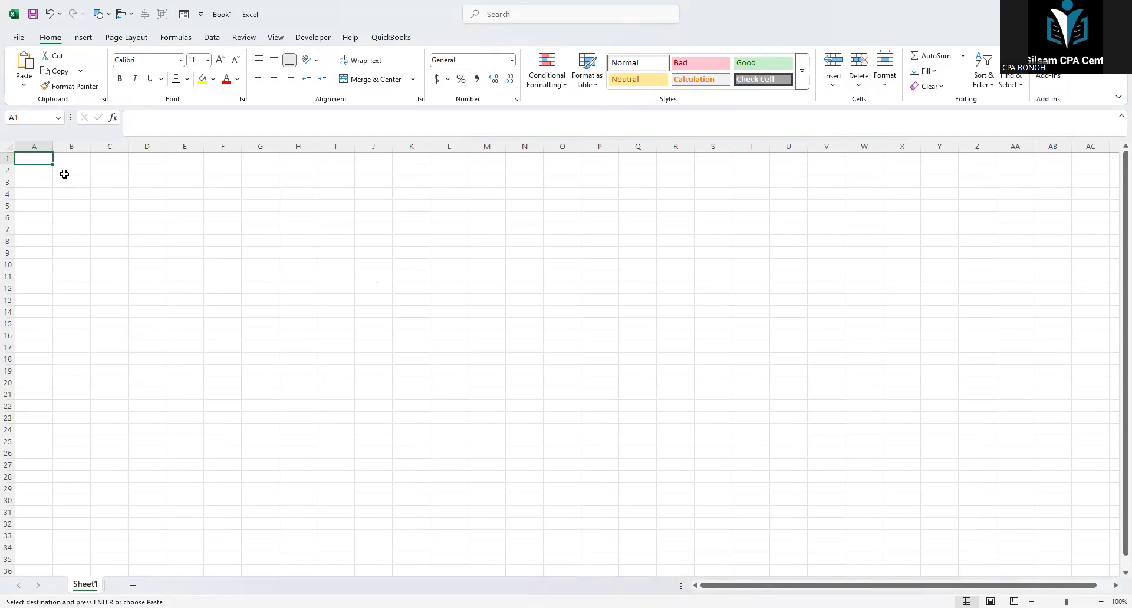
pyautogui.hotkey('ctrl', 'alt', 'v')
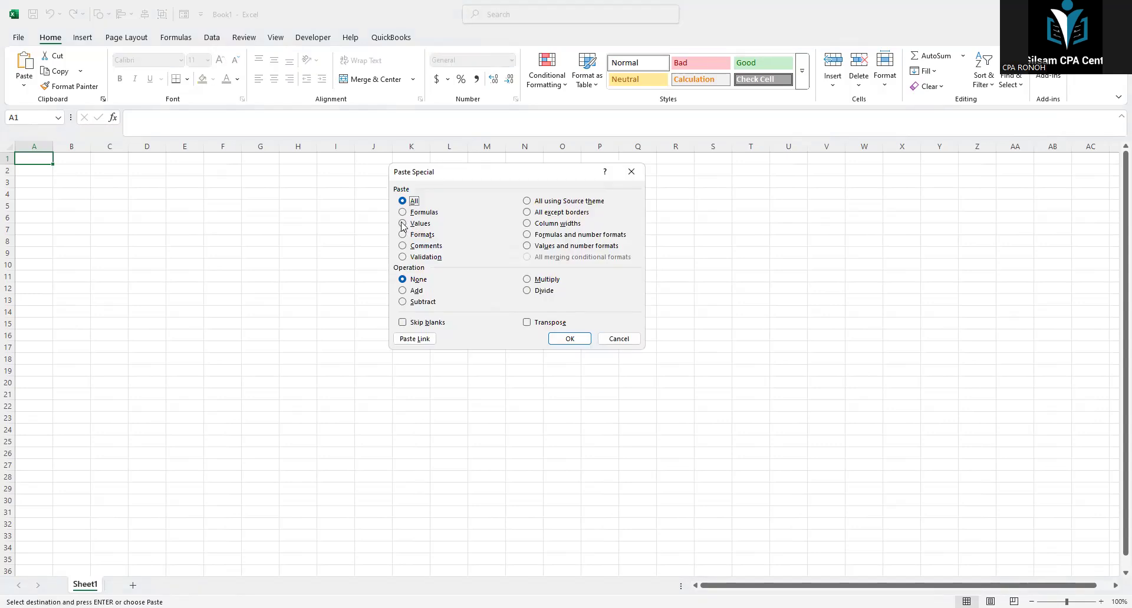
pyautogui.click(631, 174)
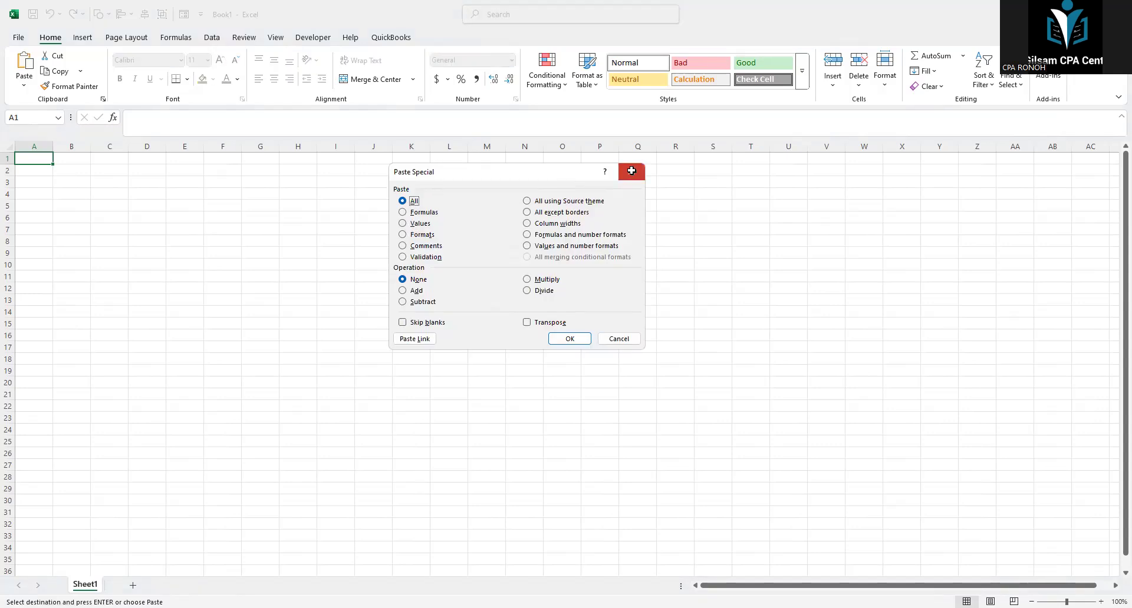
pyautogui.click(24, 87)
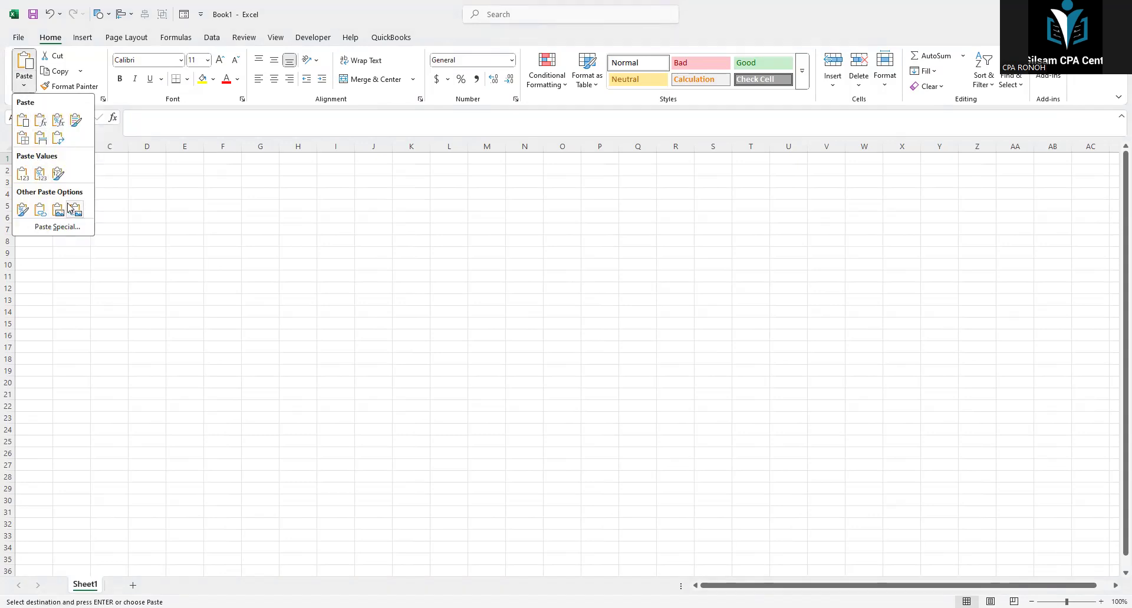
pyautogui.click(53, 165)
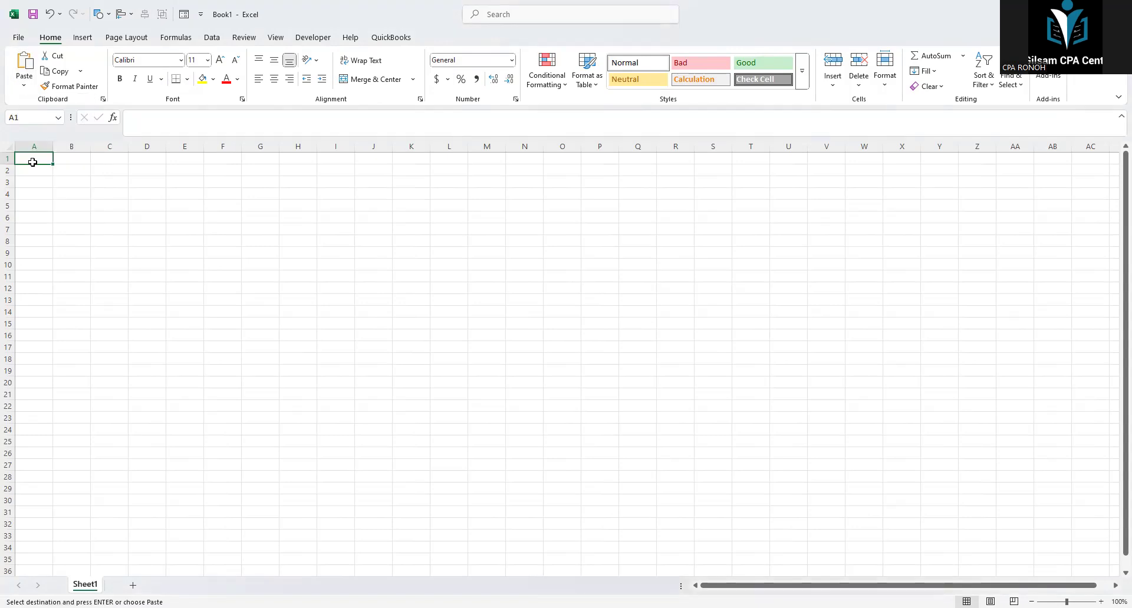
# - Paste the copied P10 data into the new workbook as values only, starting at A1
pyautogui.hotkey('ctrl', 'alt', 'v')
pyautogui.click(409, 224)
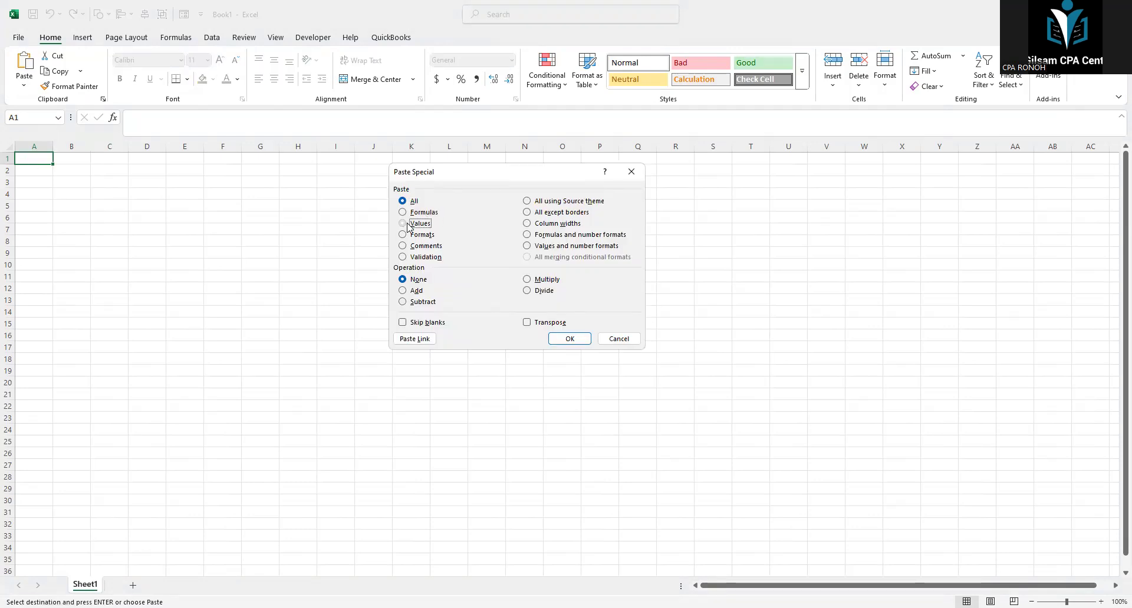
pyautogui.click(568, 338)
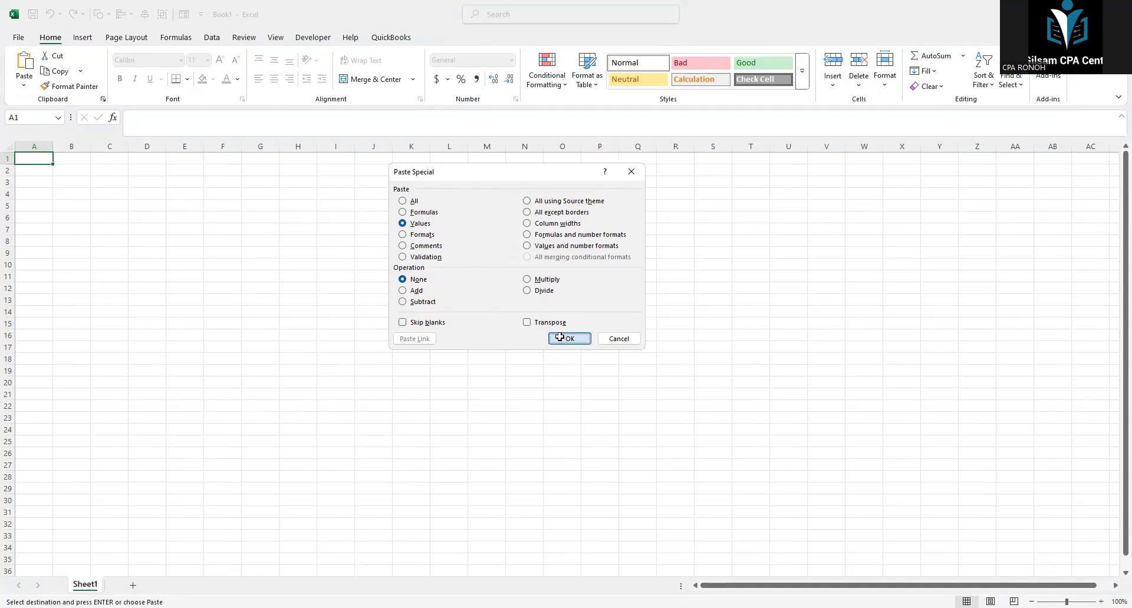
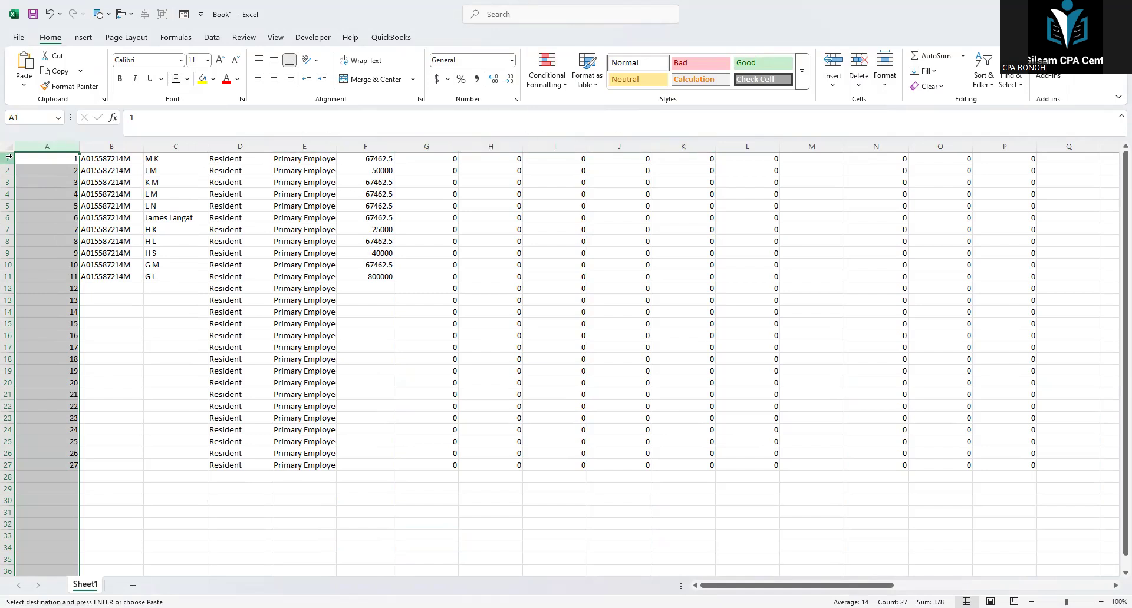
# - Delete the serial-number column A so that the PIN column comes first in the sheet
pyautogui.rightClick(40, 145)
pyautogui.click(73, 282)
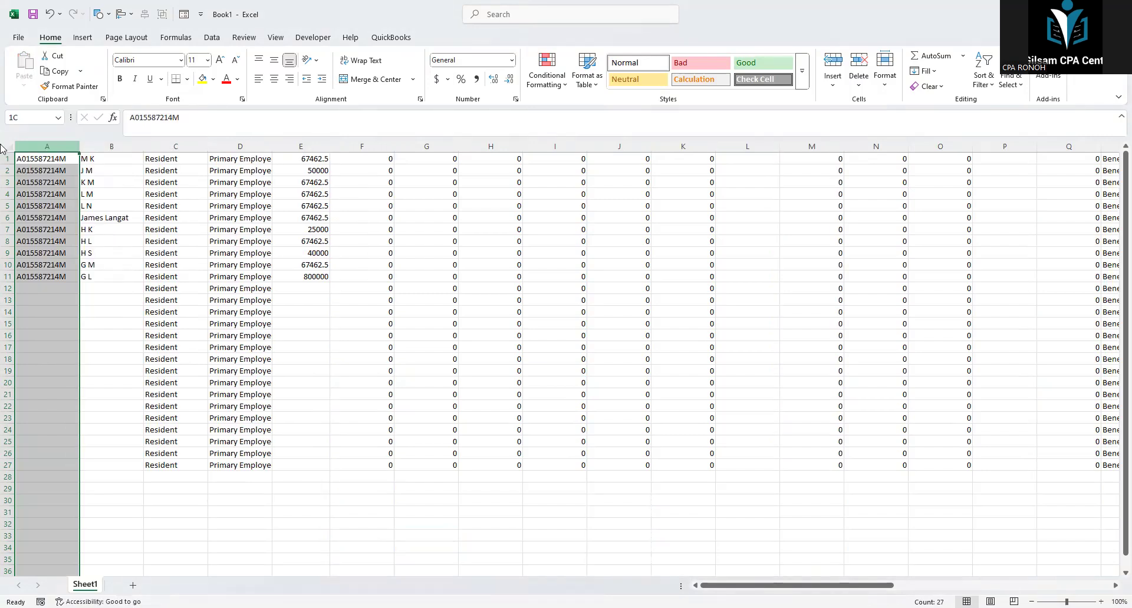
pyautogui.keyDown('shift'); pyautogui.click(251, 145); pyautogui.keyUp('shift')
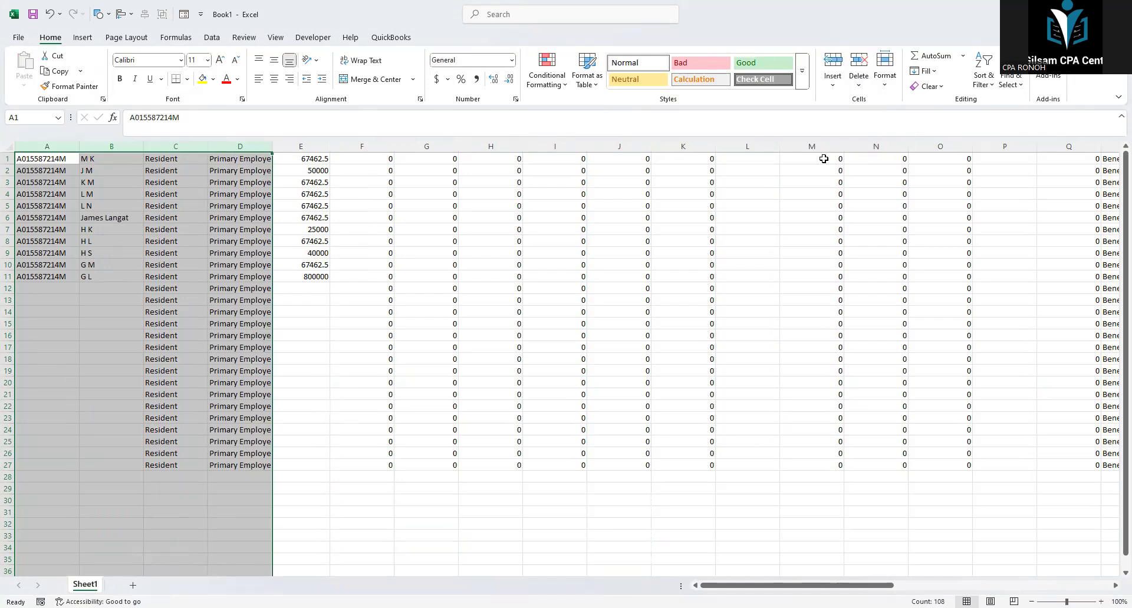
# - Move the zeros in M1:M27 into the empty column L, starting at L1
pyautogui.moveTo(823, 158); pyautogui.dragTo(827, 464)
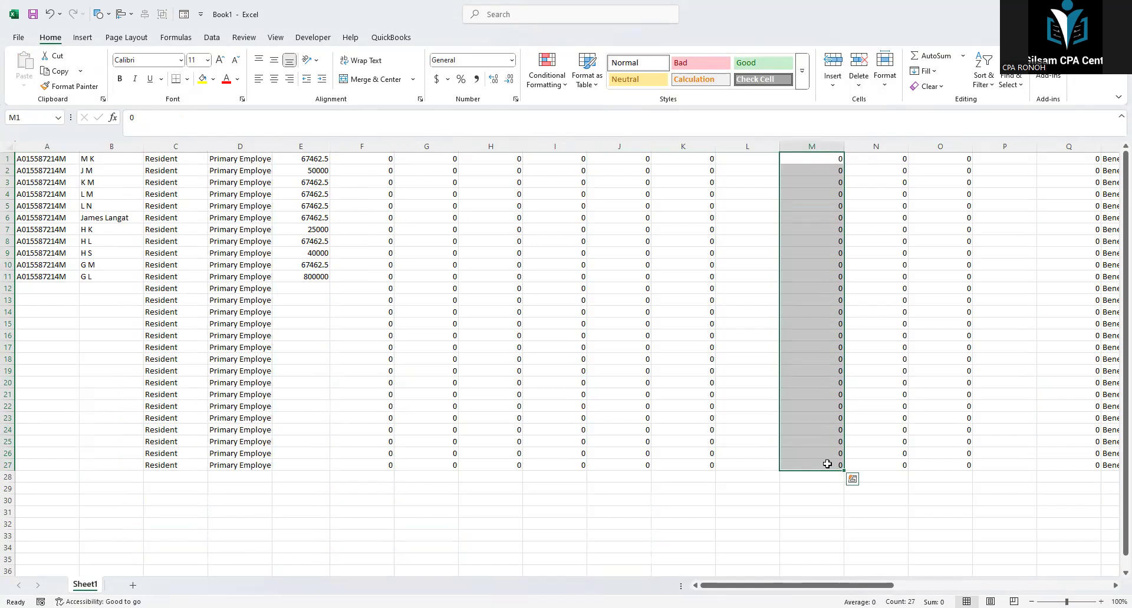
pyautogui.moveTo(815, 160); pyautogui.dragTo(837, 463)
pyautogui.hotkey('ctrl', 'c')
pyautogui.click(740, 162)
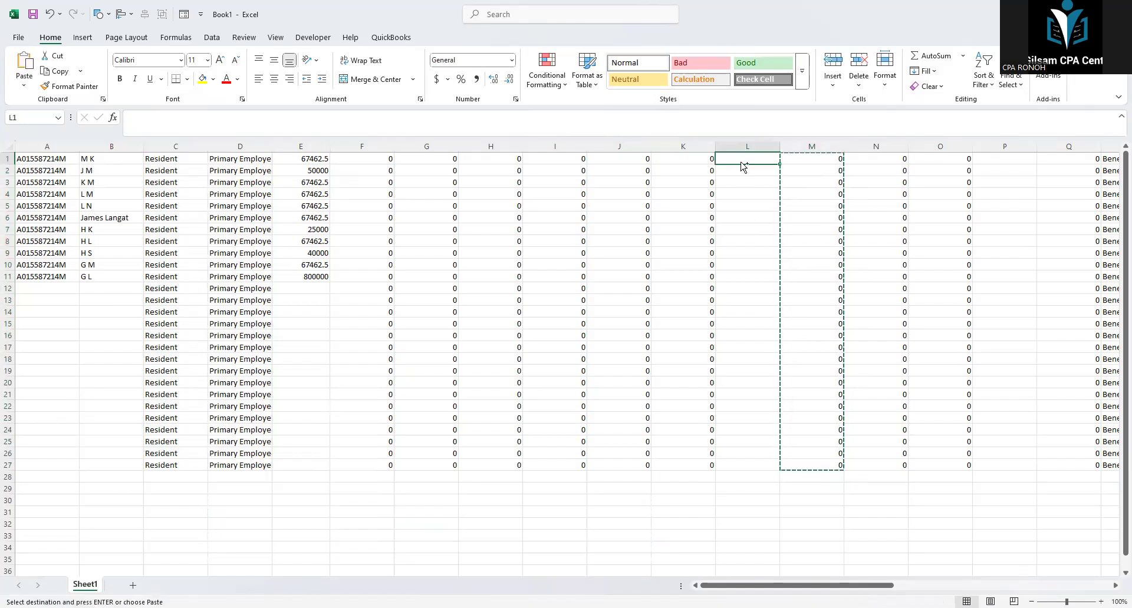
pyautogui.hotkey('ctrl', 'v')
pyautogui.click(808, 175)
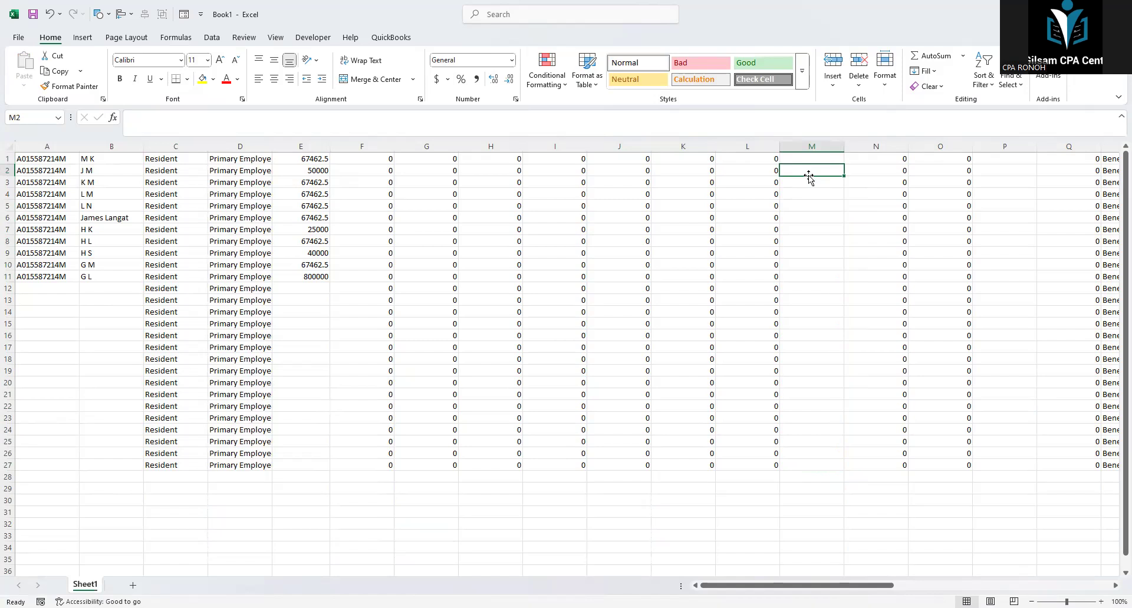
# - Delete rows 12 to 30, which have no employee names, below the employee records
pyautogui.click(8, 288)
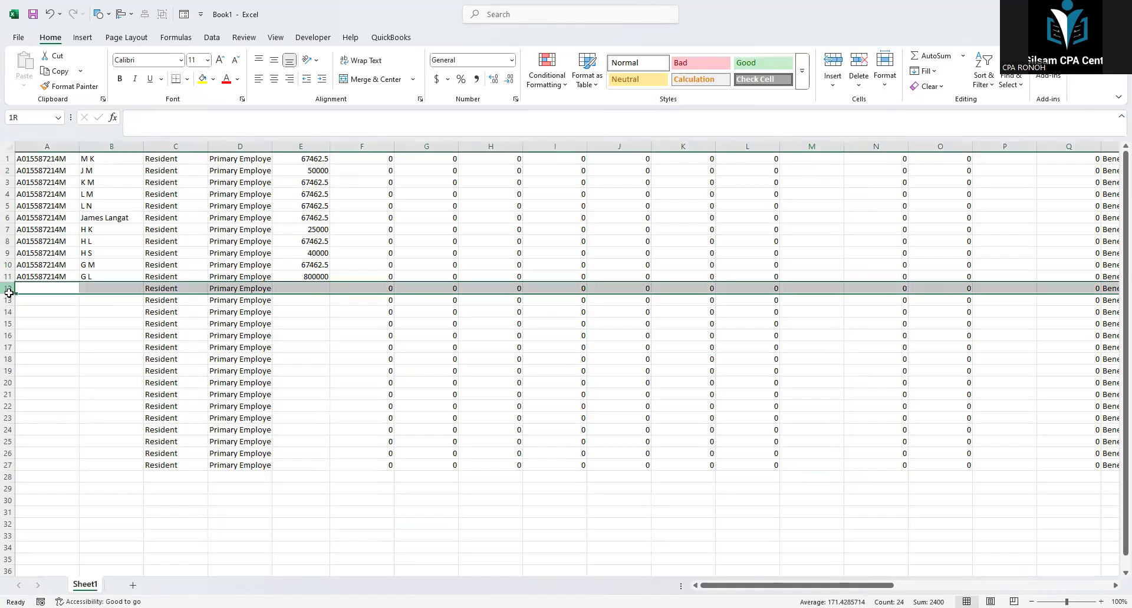
pyautogui.keyDown('shift'); pyautogui.click(38, 499); pyautogui.keyUp('shift')
pyautogui.rightClick(87, 377)
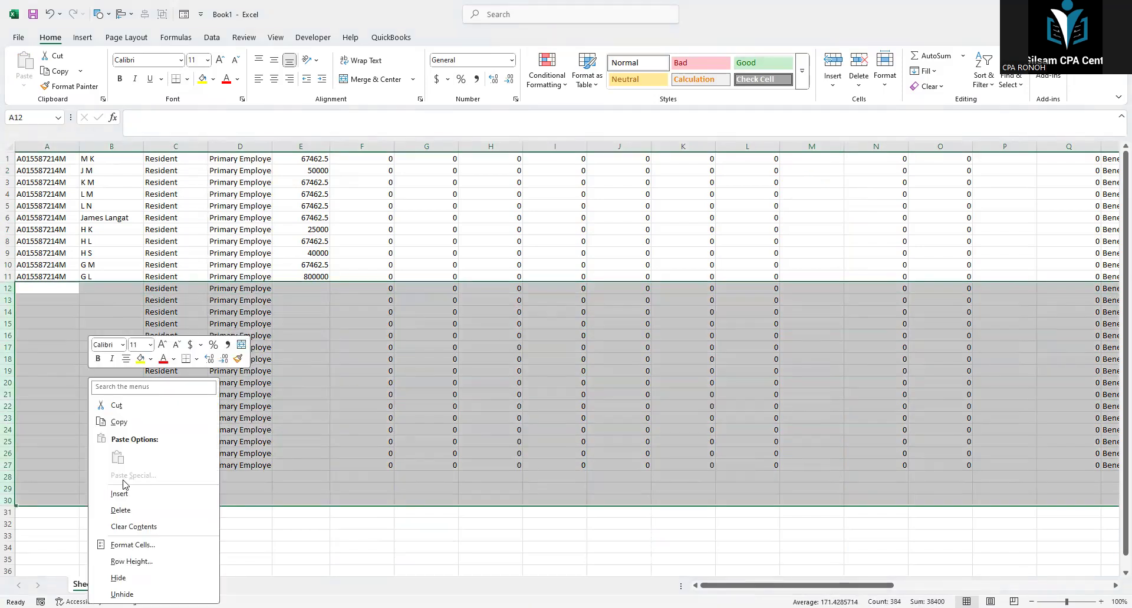
pyautogui.click(120, 511)
pyautogui.click(321, 334)
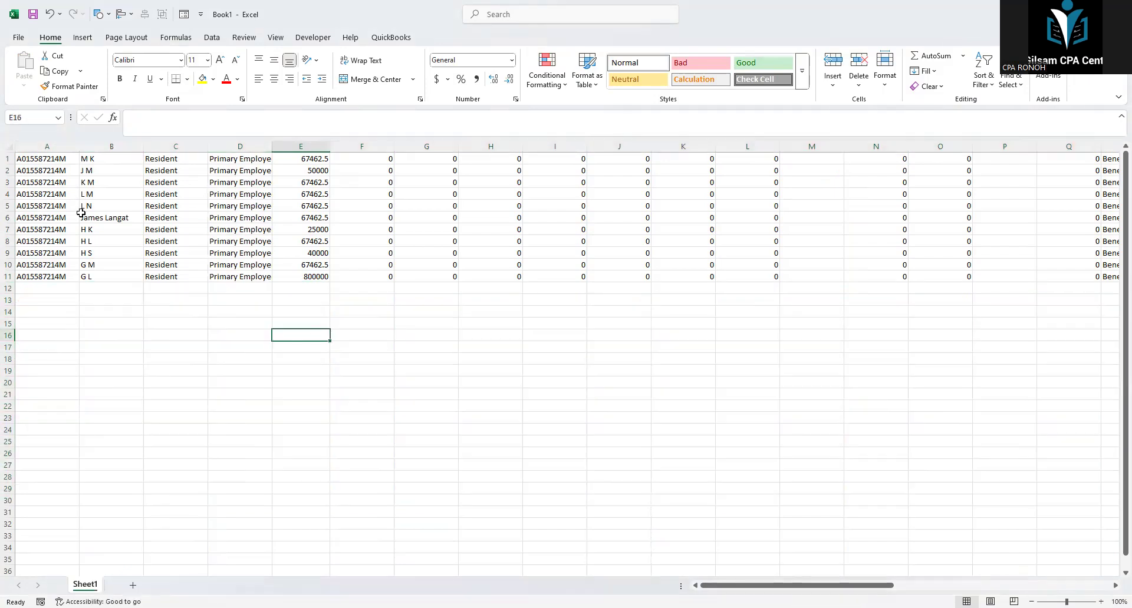
pyautogui.moveTo(38, 163); pyautogui.dragTo(328, 267)
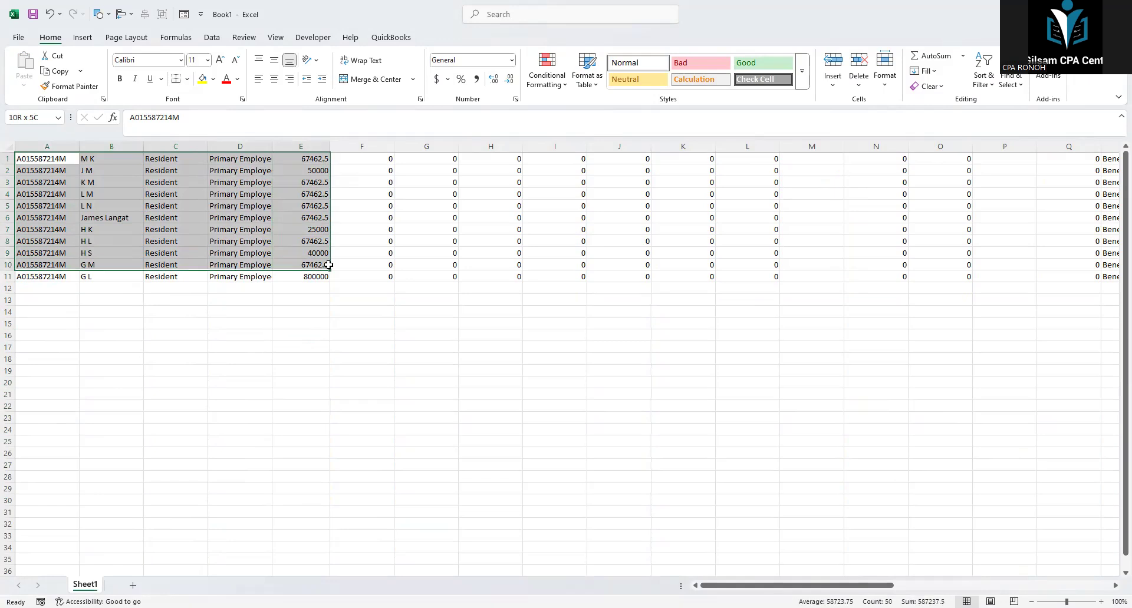
pyautogui.click(335, 335)
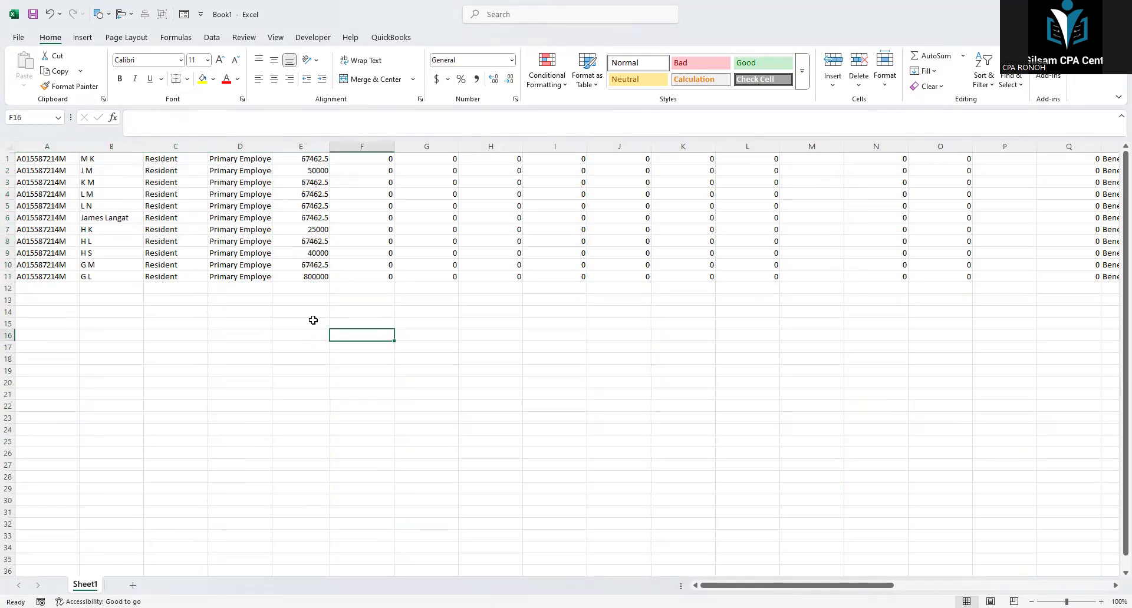
# - Review the file types available for saving the new workbook, and leave the save dialog without saving
pyautogui.click(10, 40)
pyautogui.click(37, 194)
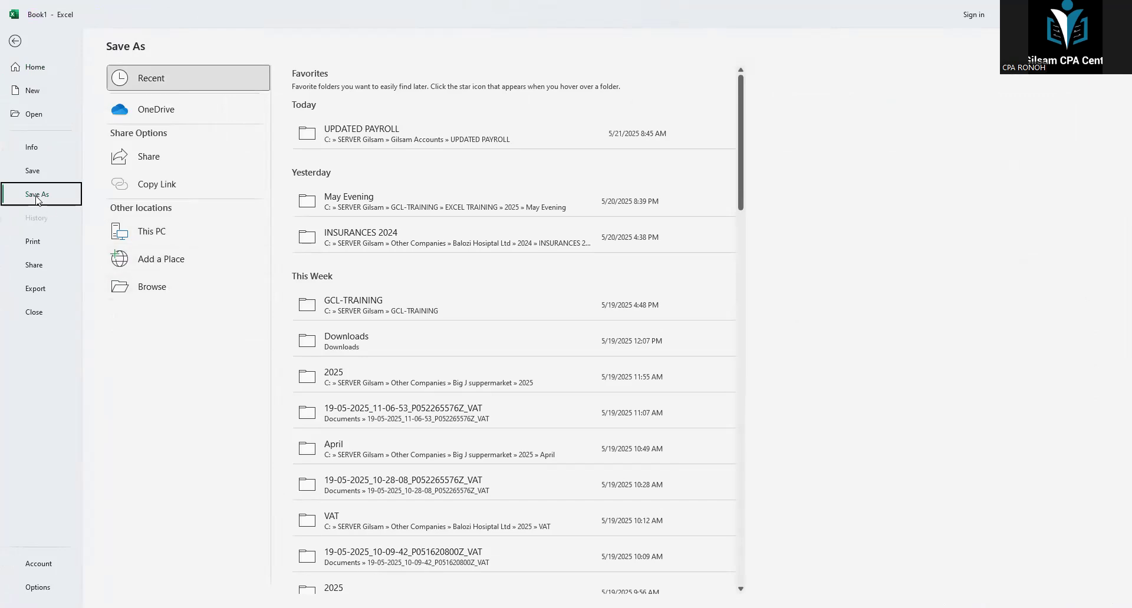
pyautogui.click(152, 286)
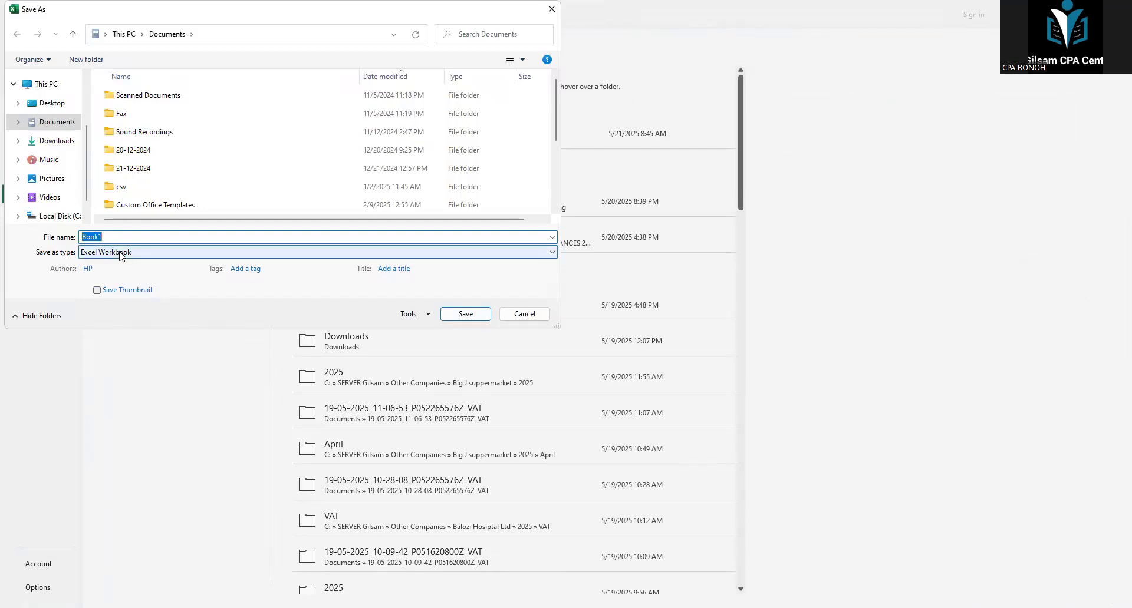
pyautogui.click(119, 255)
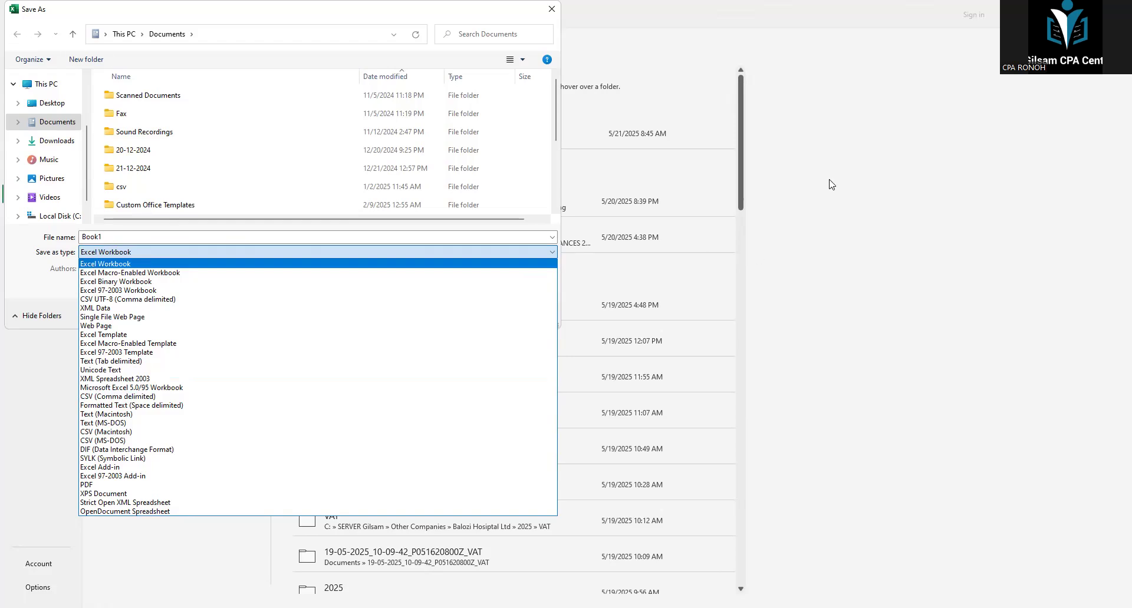
pyautogui.press('Escape')
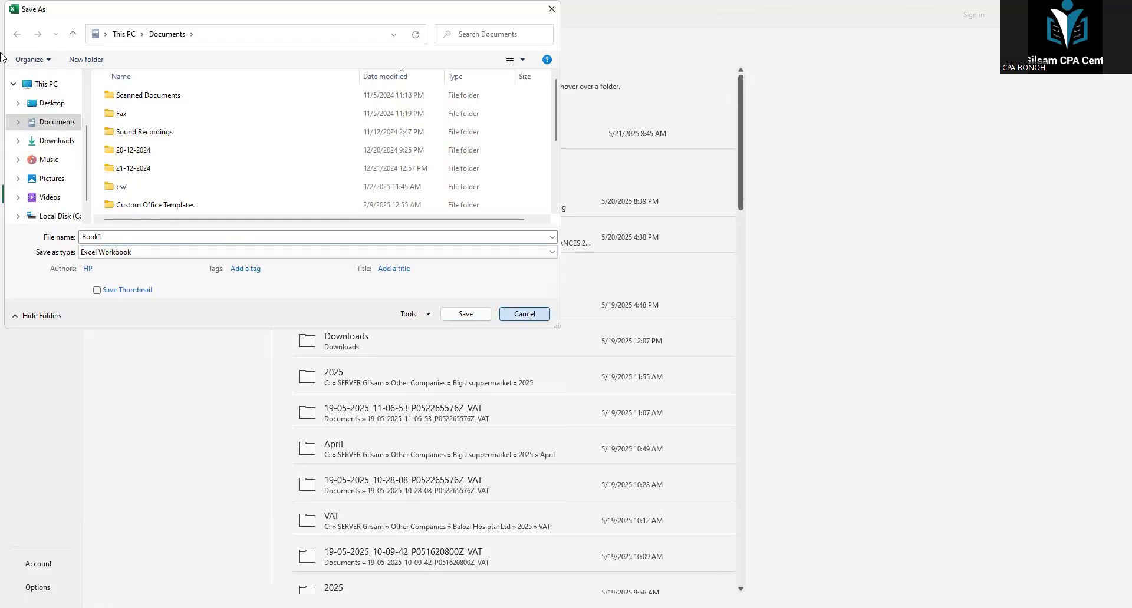
pyautogui.click(525, 317)
# - Switch back to the Payroll-2505 workbook and open the Payslips sheet
pyautogui.click(22, 41)
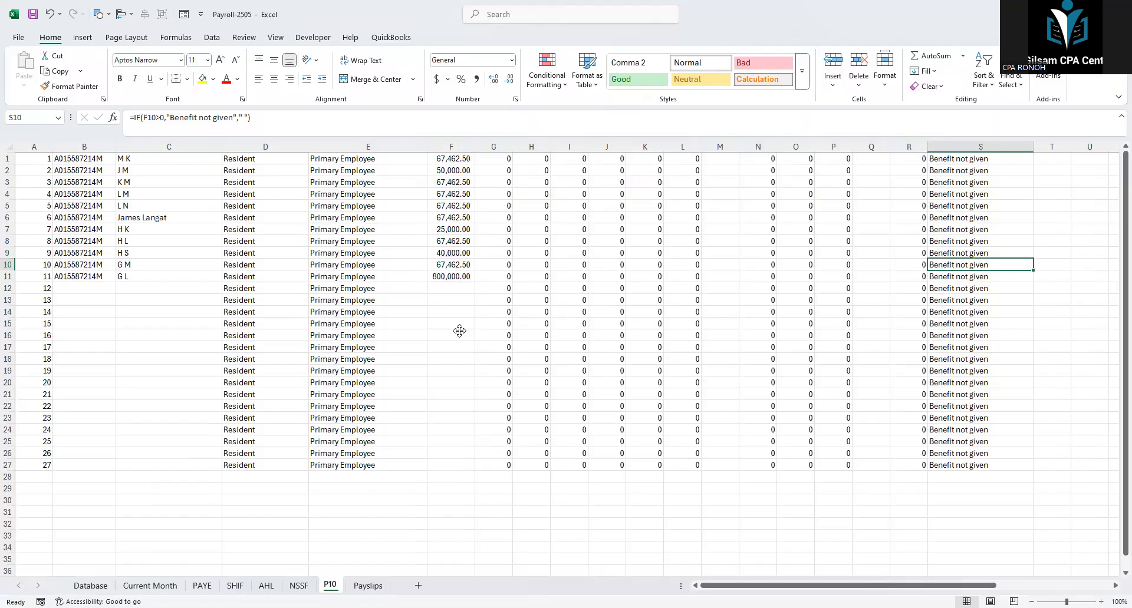
pyautogui.click(465, 410)
pyautogui.moveTo(490, 489); pyautogui.dragTo(493, 500)
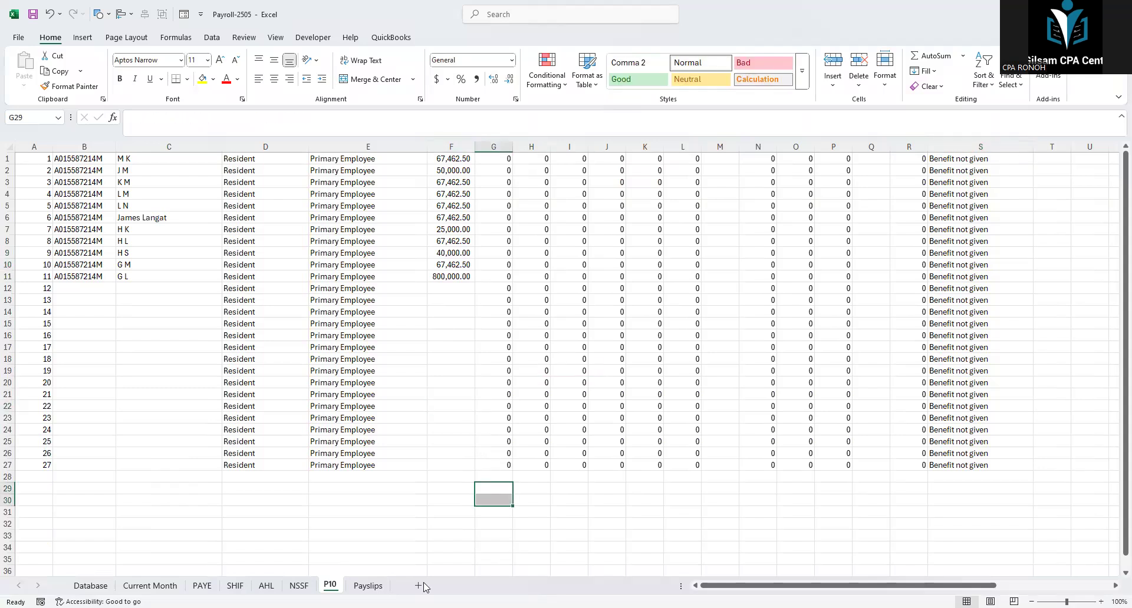
pyautogui.hotkey('ctrl', 'pagedown')
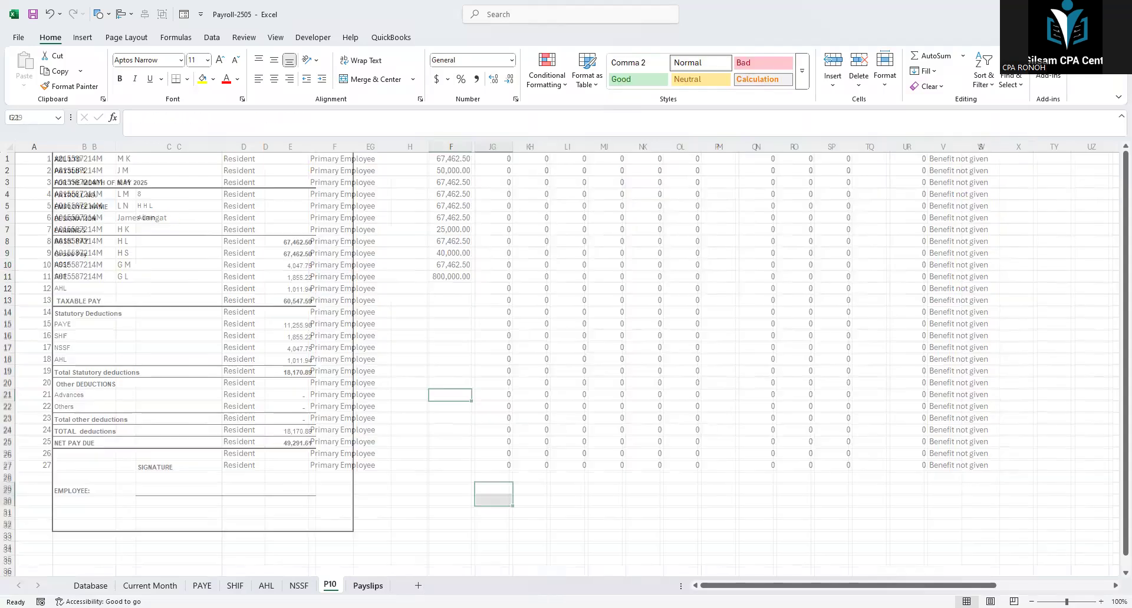
pyautogui.click(500, 232)
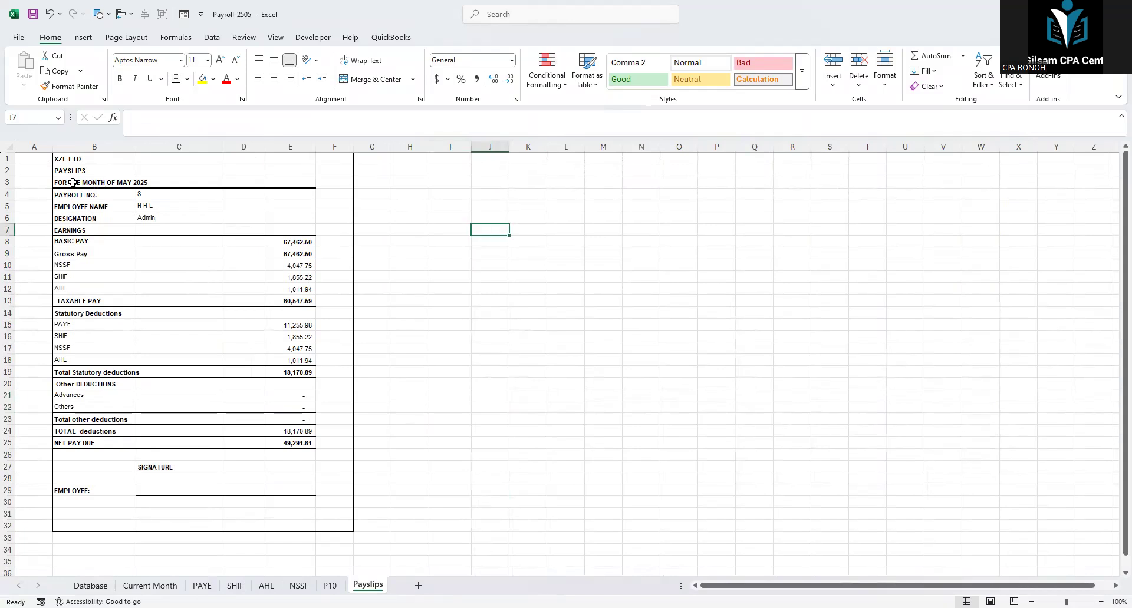
# - Examine the payslip's heading cells B1 to B3, covering the company name, title and month
pyautogui.click(66, 158)
pyautogui.press('Right')
pyautogui.press('Right')
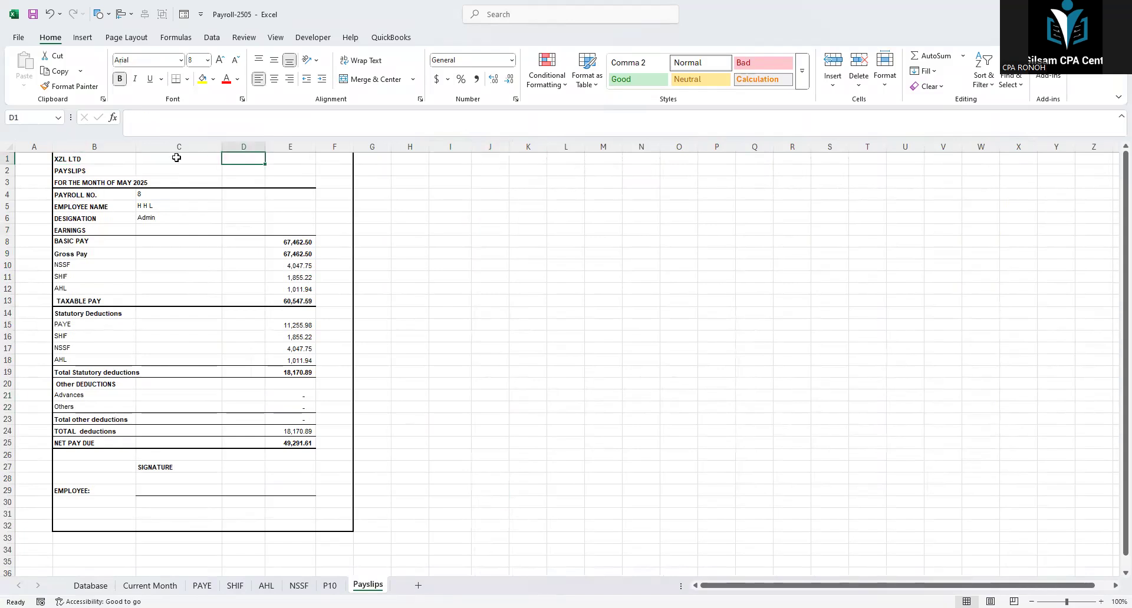
pyautogui.moveTo(77, 158)
pyautogui.mouseDown()
pyautogui.moveTo(78, 184)
pyautogui.moveTo(72, 177)
pyautogui.mouseUp()
pyautogui.click(74, 161)
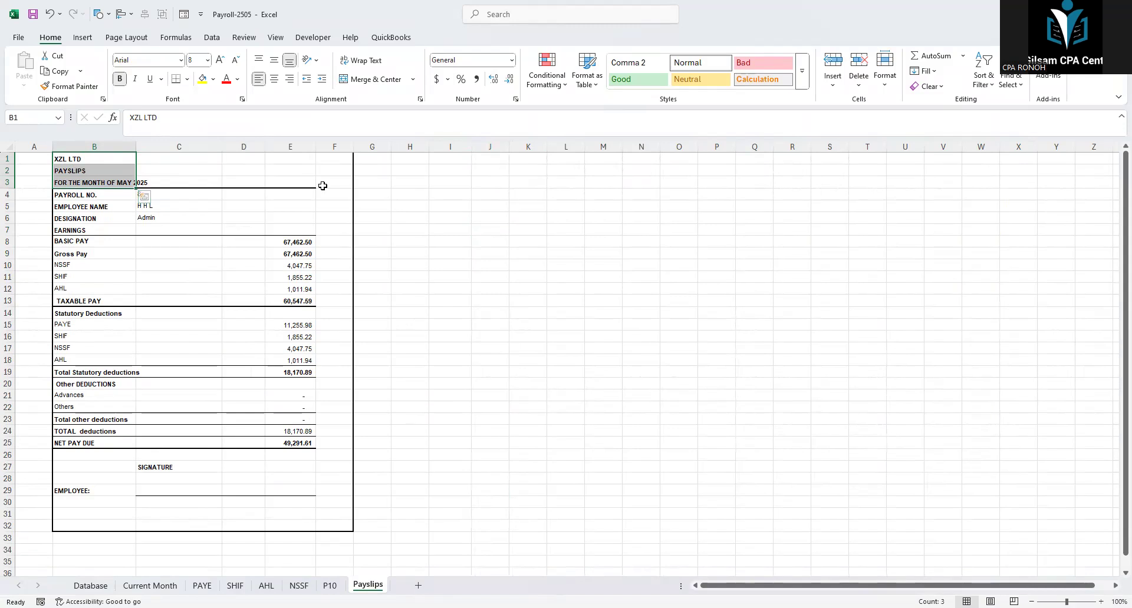
pyautogui.click(408, 195)
# - Set the payslip's payroll number in C4 to 5
pyautogui.click(62, 192)
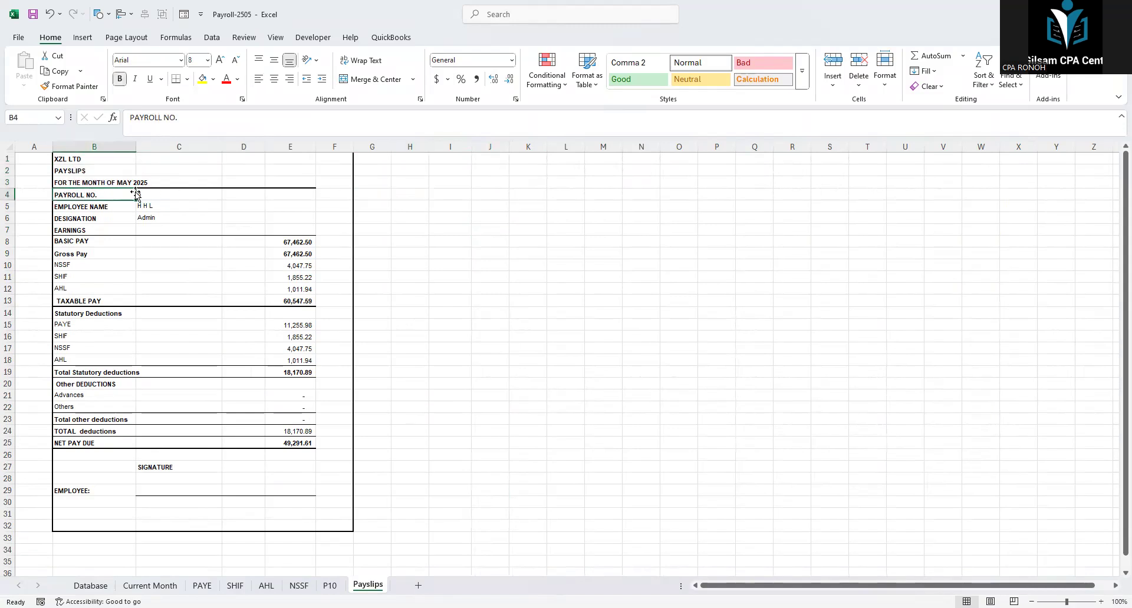
pyautogui.click(161, 192)
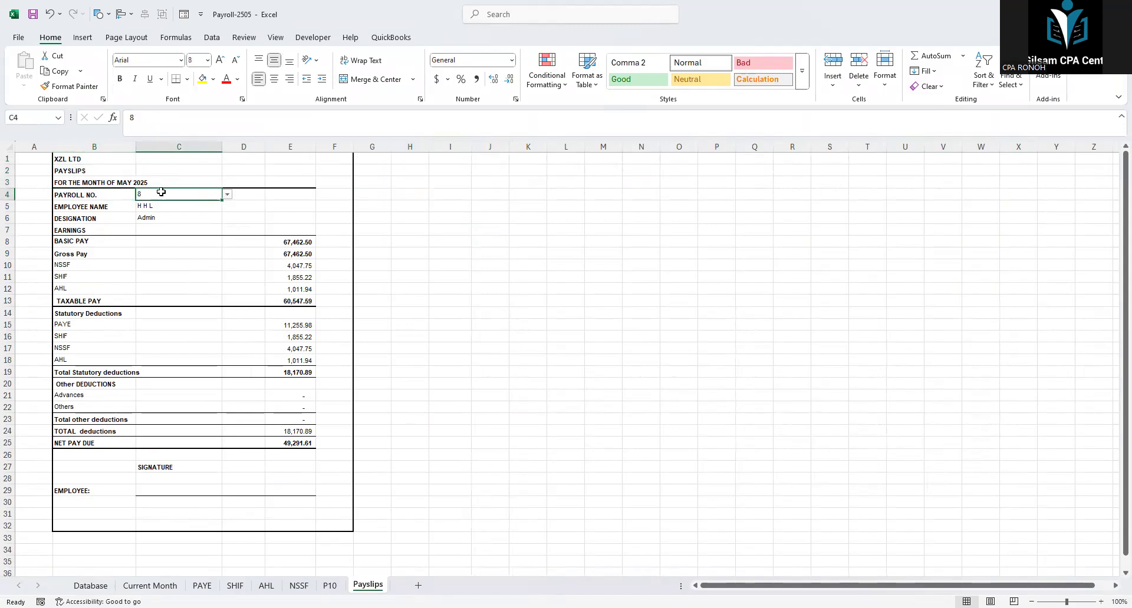
pyautogui.click(227, 195)
pyautogui.scroll(-2, 224, 233)
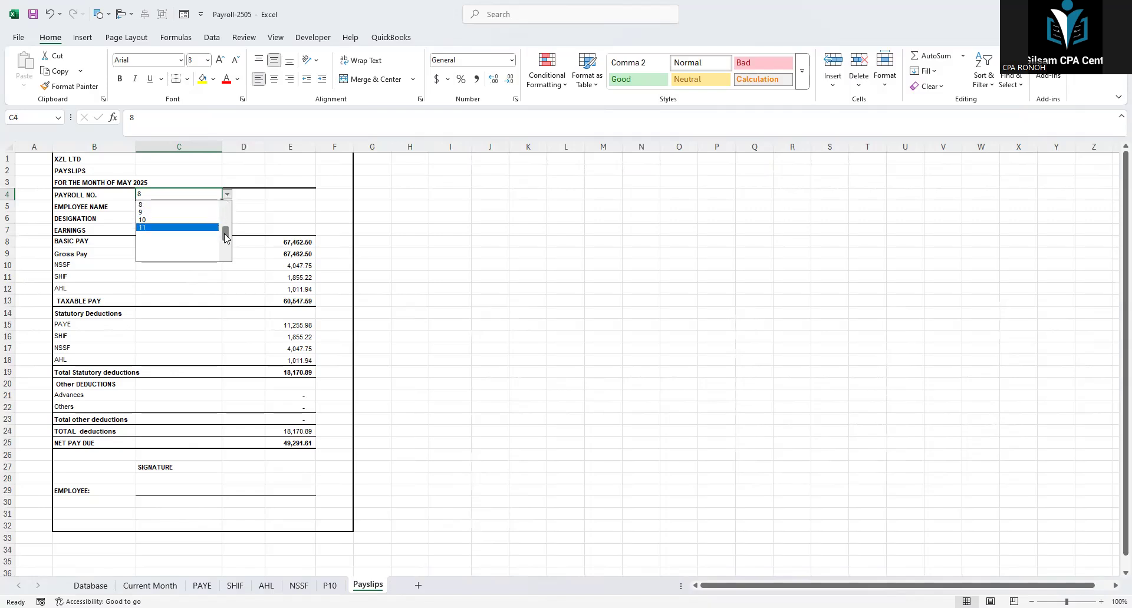
pyautogui.moveTo(224, 239); pyautogui.dragTo(224, 228)
pyautogui.click(145, 222)
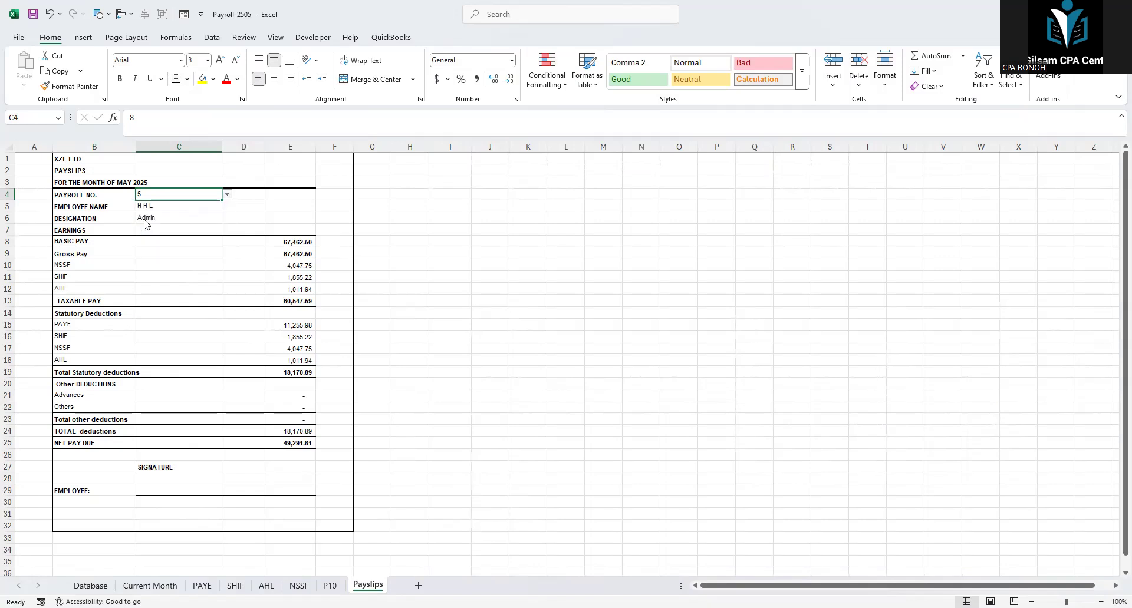
# - Examine the payslip's basic and gross pay amounts and the lookup formula for the employee name in C5
pyautogui.click(410, 241)
pyautogui.moveTo(308, 242); pyautogui.dragTo(306, 265)
pyautogui.click(142, 206)
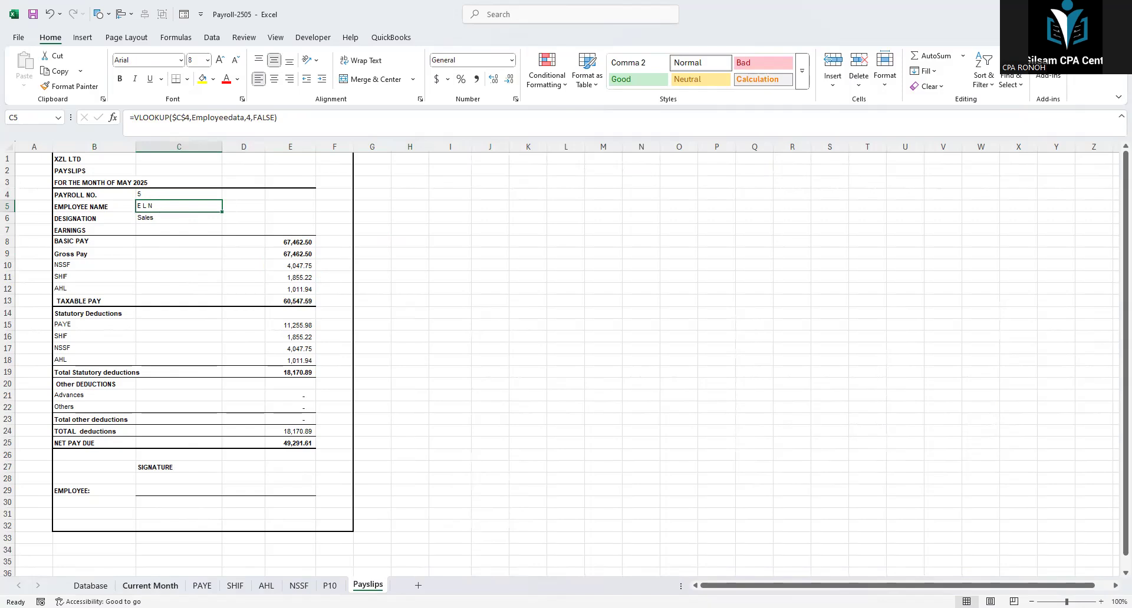
# - Check the Database sheet's record for payroll number 5, including the full name formula in D14
pyautogui.click(90, 585)
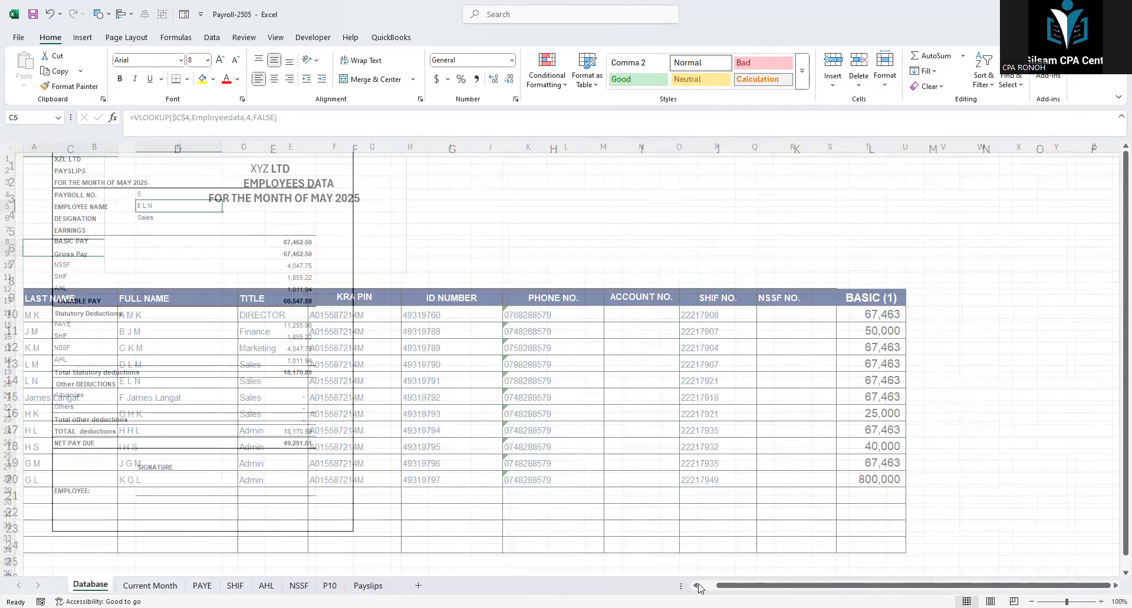
pyautogui.hscroll(-2, 142, 442)
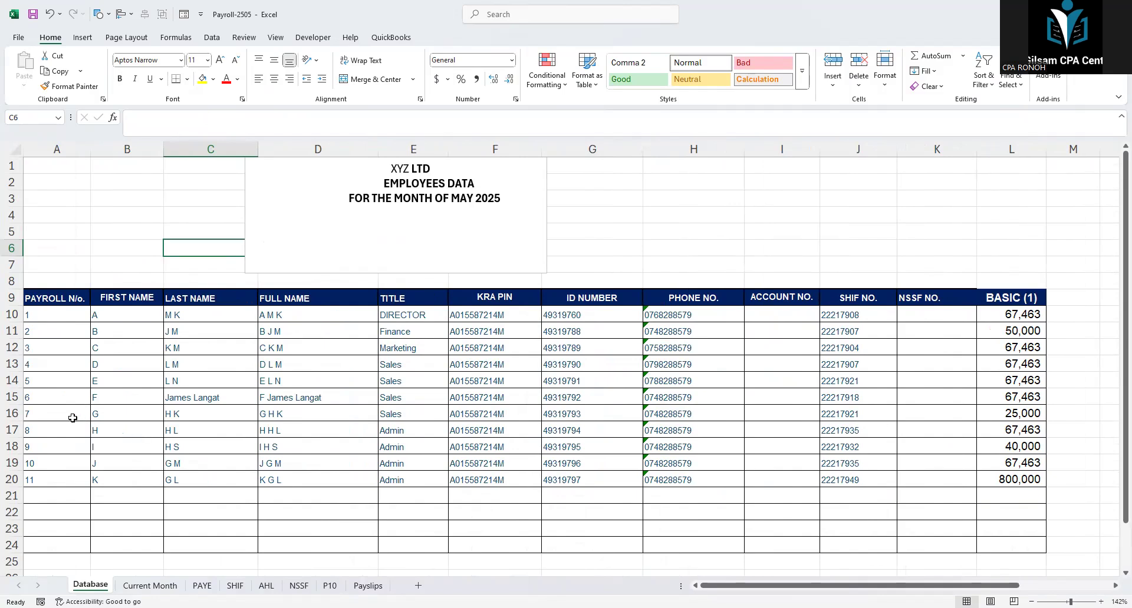
pyautogui.click(30, 385)
pyautogui.click(290, 385)
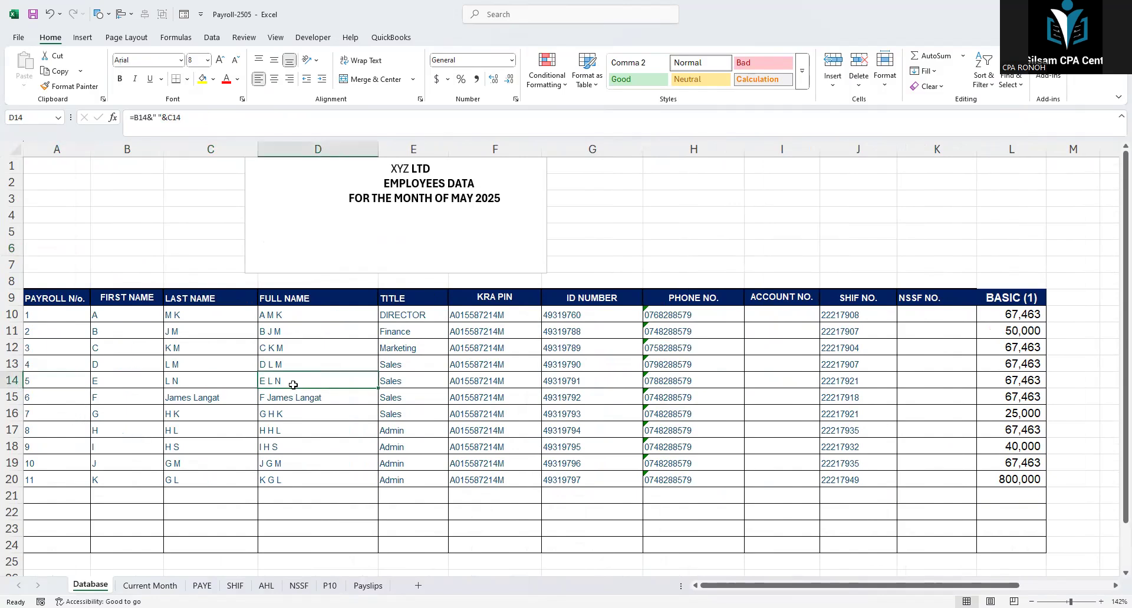
# - Return to the Payslips sheet and examine the basic pay lookup in E8 and the NSSF, SHIF and AHL amounts in E10:E12
pyautogui.click(368, 586)
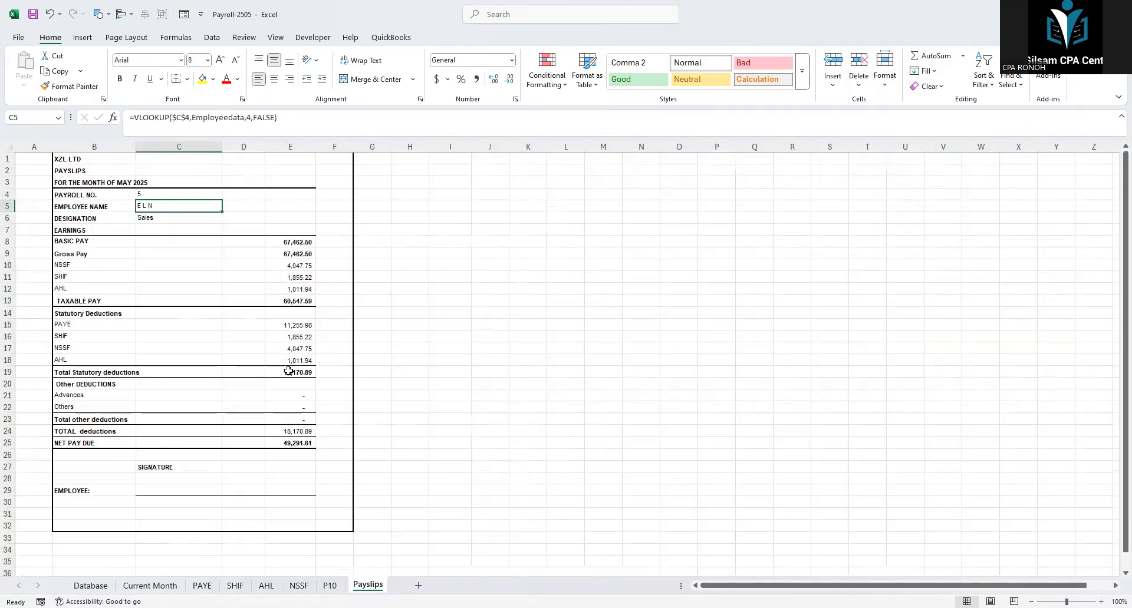
pyautogui.click(287, 243)
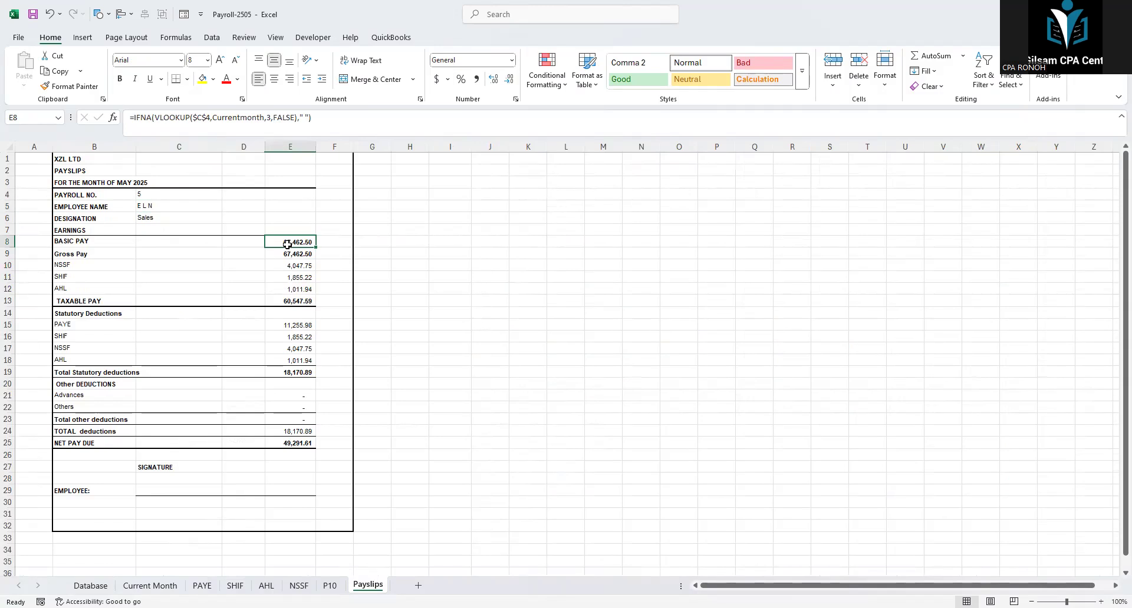
pyautogui.click(431, 283)
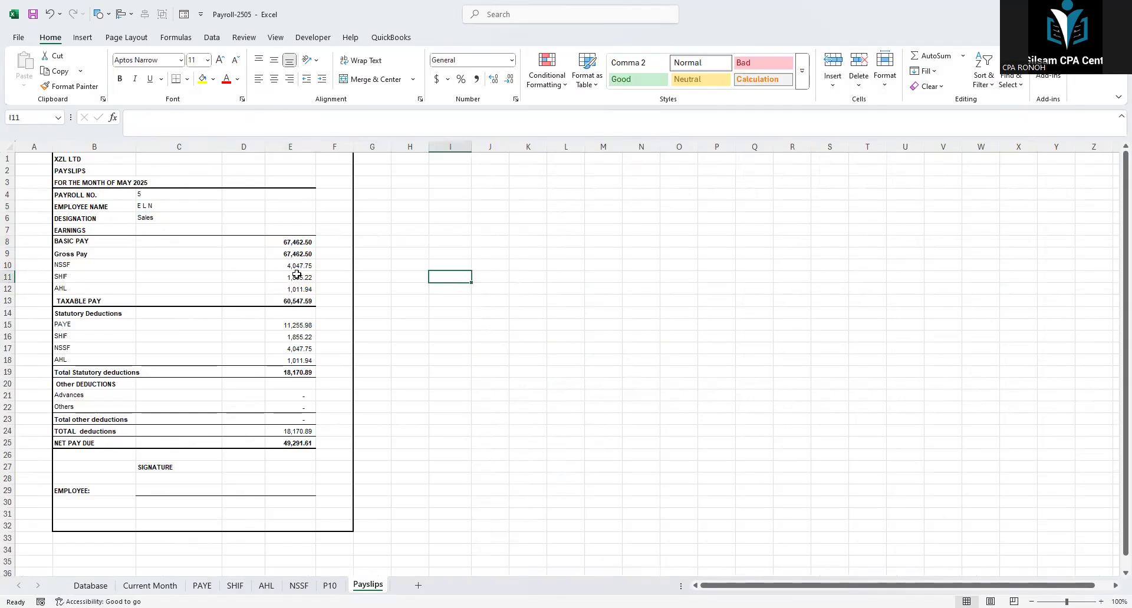
pyautogui.moveTo(295, 265); pyautogui.dragTo(298, 289)
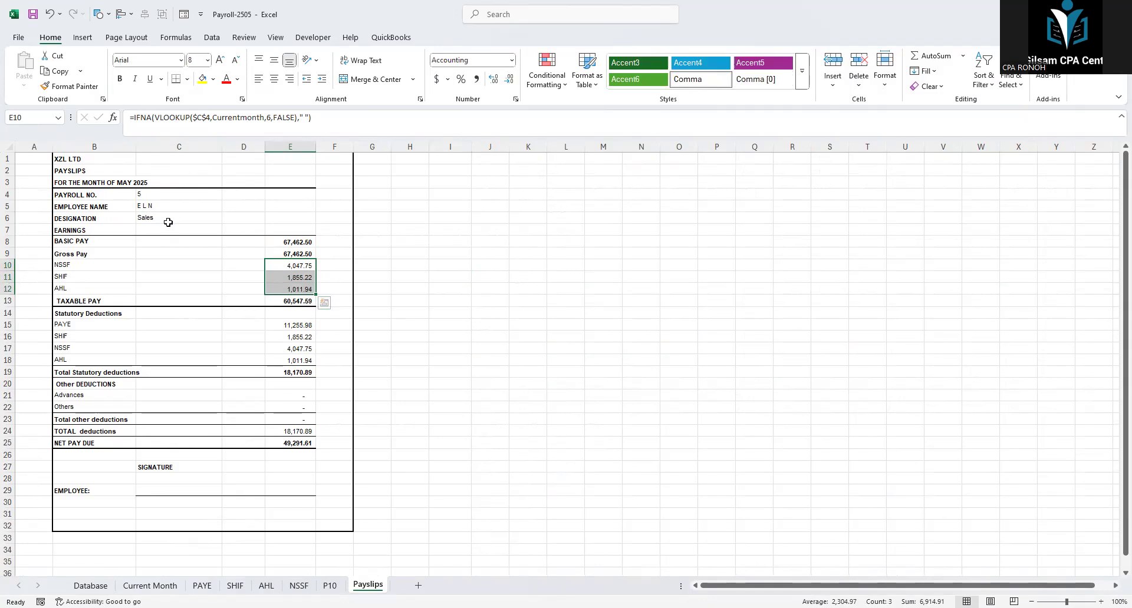
# - Set the payslip's payroll number in C4 to 1
pyautogui.click(155, 195)
pyautogui.click(227, 195)
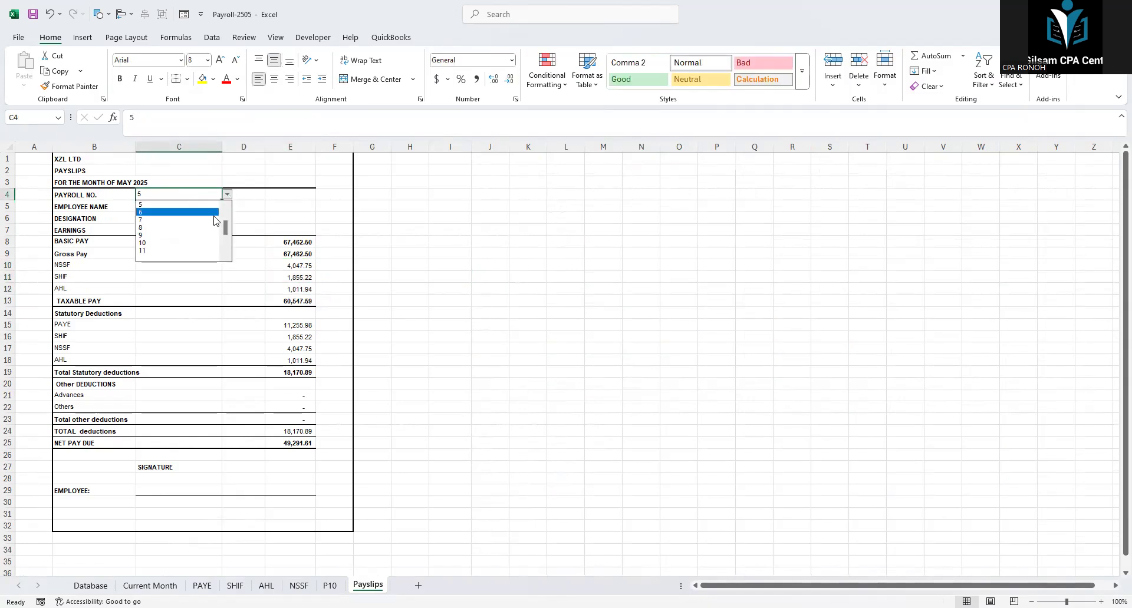
pyautogui.scroll(2, 224, 227)
pyautogui.click(142, 204)
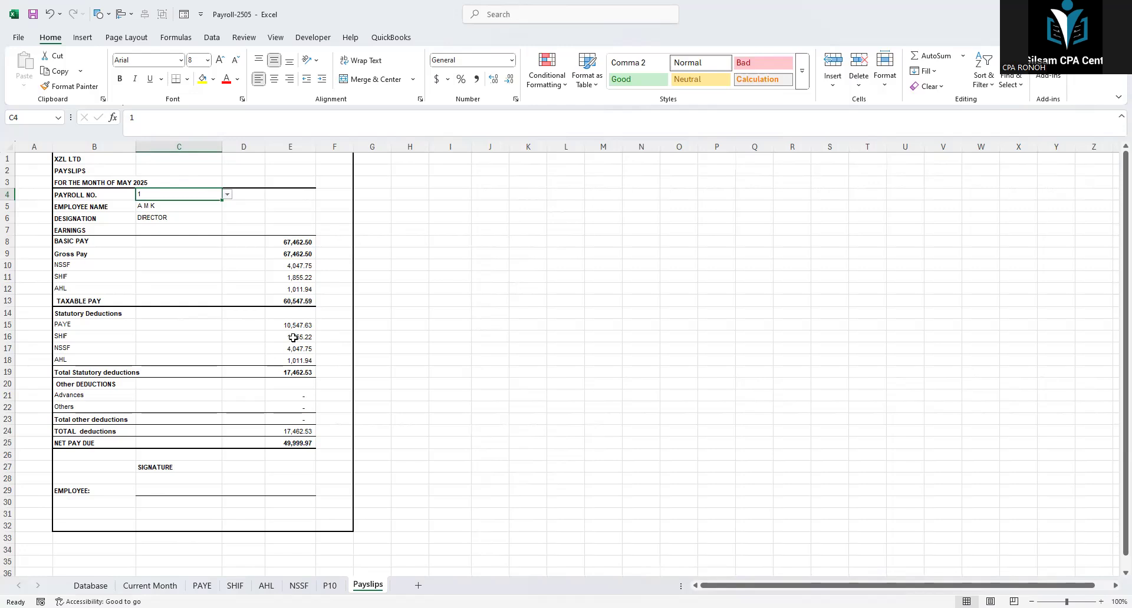
pyautogui.click(418, 308)
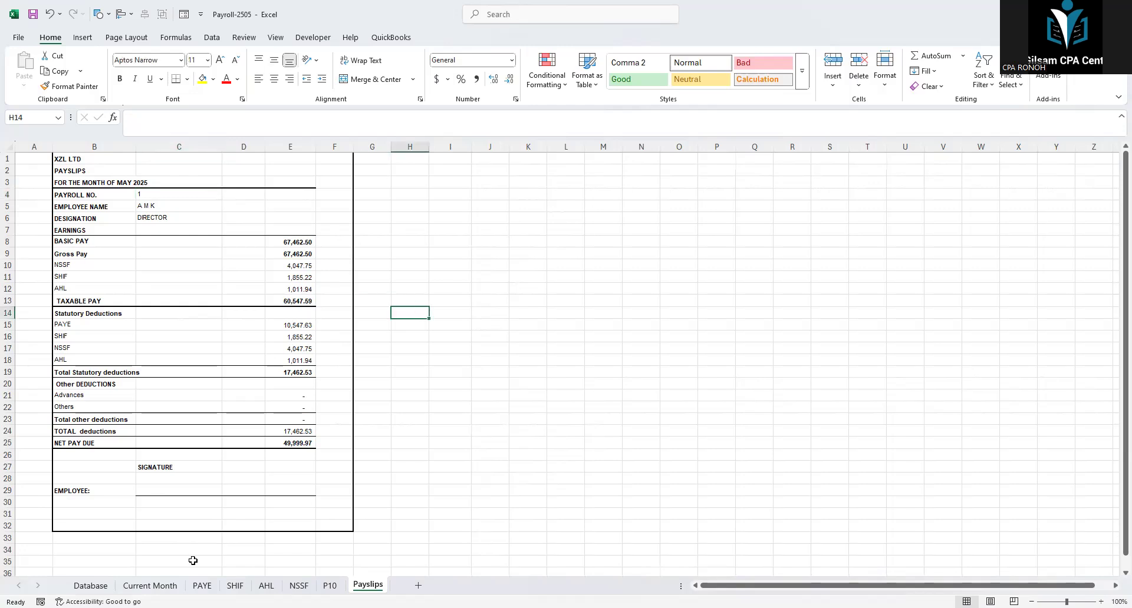
# - Examine payroll number 7's row on the Current Month sheet, including the gross pay in E10
pyautogui.click(151, 585)
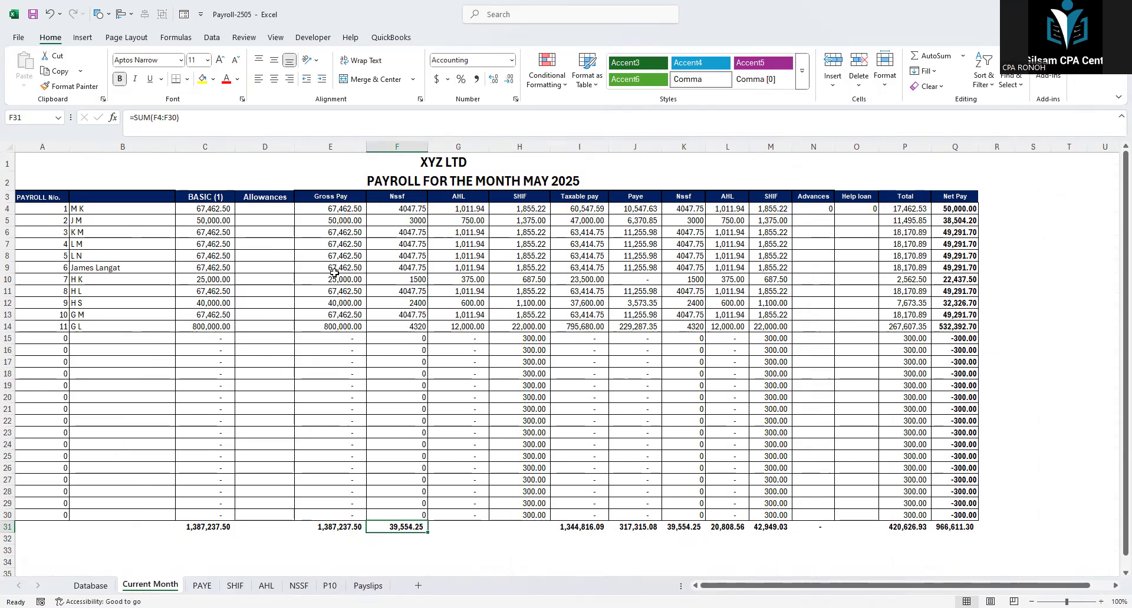
pyautogui.click(48, 281)
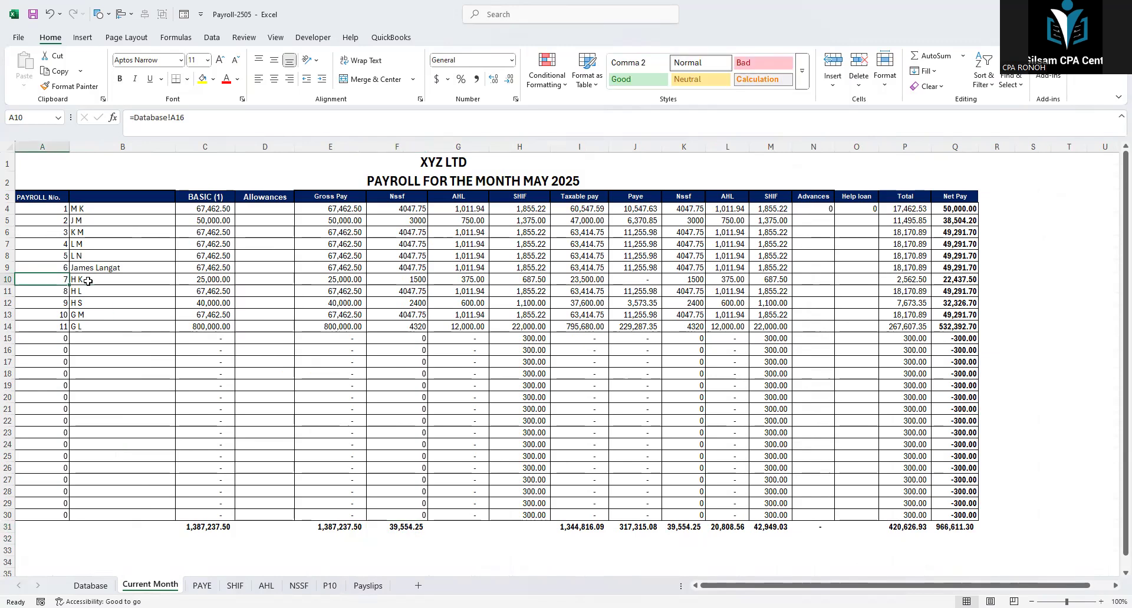
pyautogui.click(346, 282)
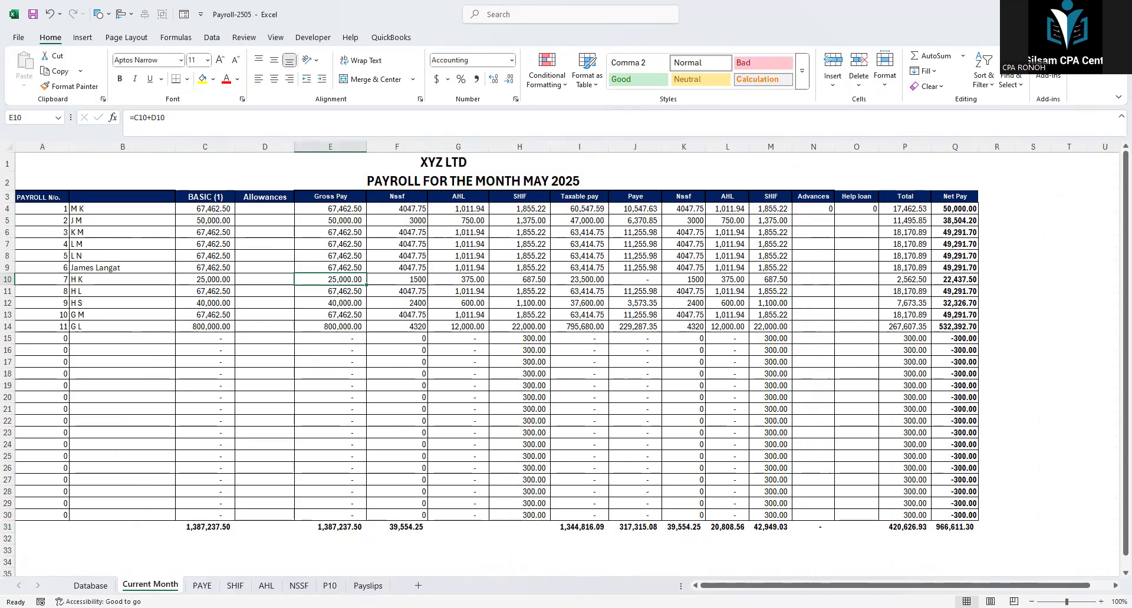
# - Return to the Payslips sheet and set the payroll number in C4 to 7
pyautogui.click(365, 586)
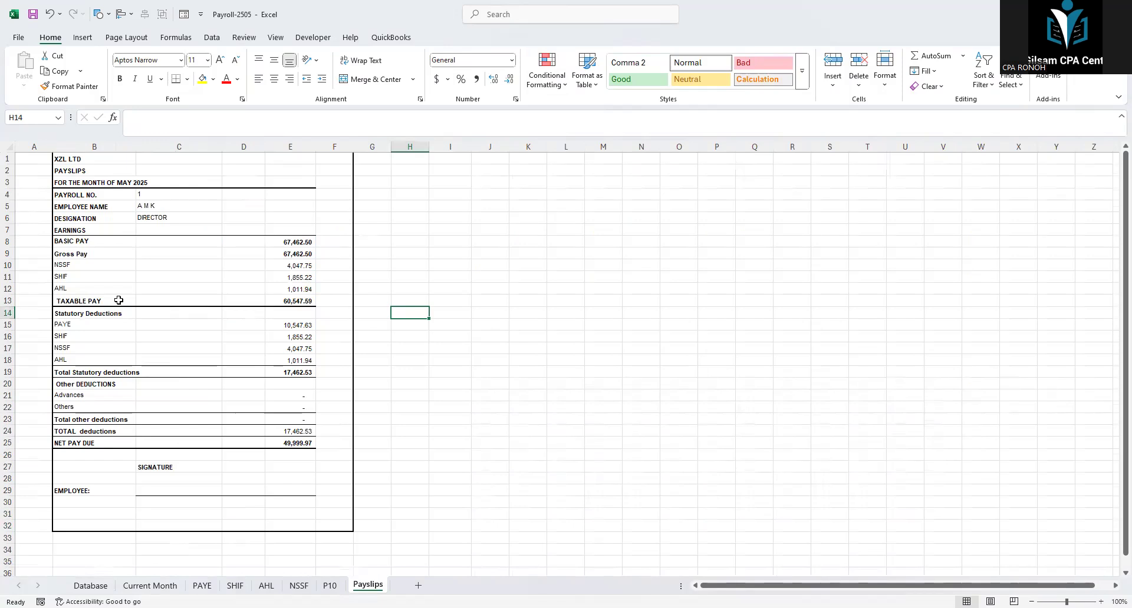
pyautogui.click(141, 194)
pyautogui.click(227, 194)
pyautogui.click(147, 251)
# - Examine the payslip's basic and gross pay in E8:E9 and the net pay formula in E25
pyautogui.moveTo(297, 245); pyautogui.dragTo(297, 258)
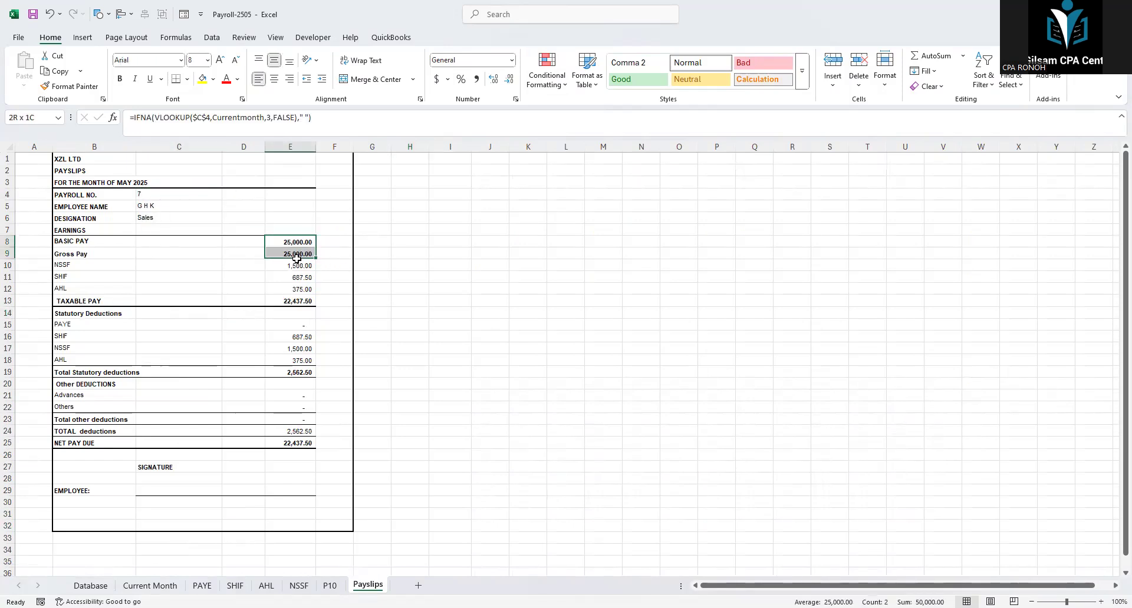
pyautogui.click(290, 443)
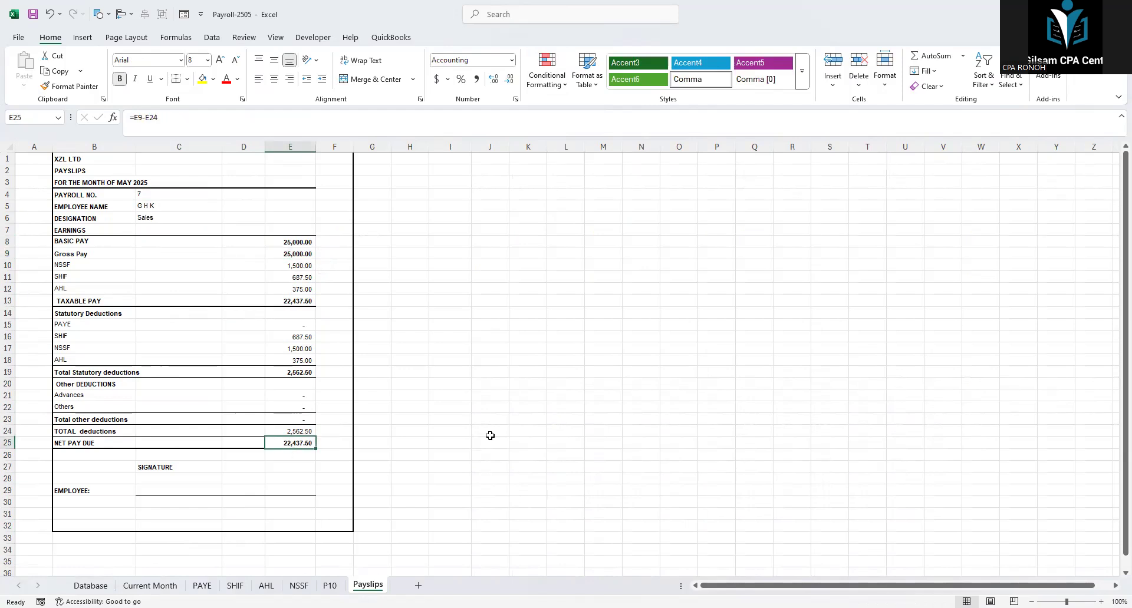
pyautogui.click(526, 431)
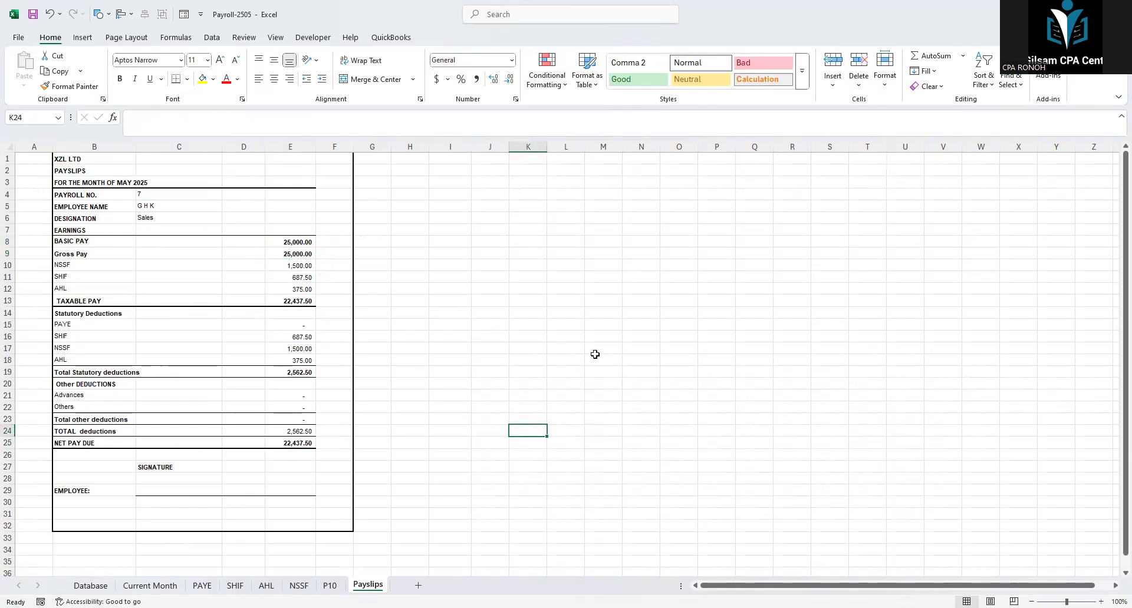